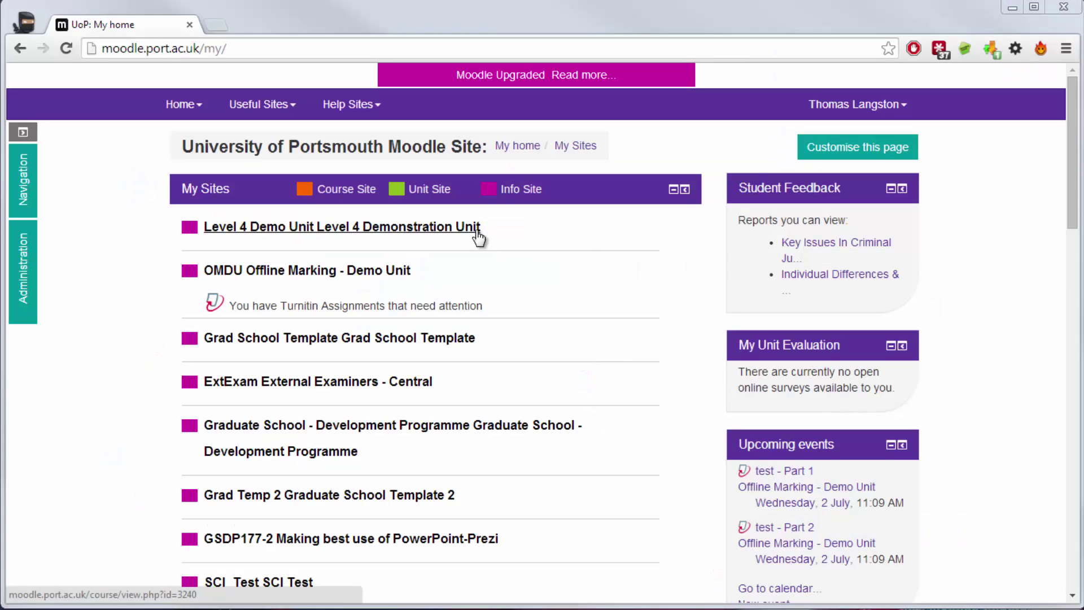
# - Open the Level 4 Demonstration Unit course, turn editing on, and choose Assignment for Topic 1
pyautogui.click(478, 229)
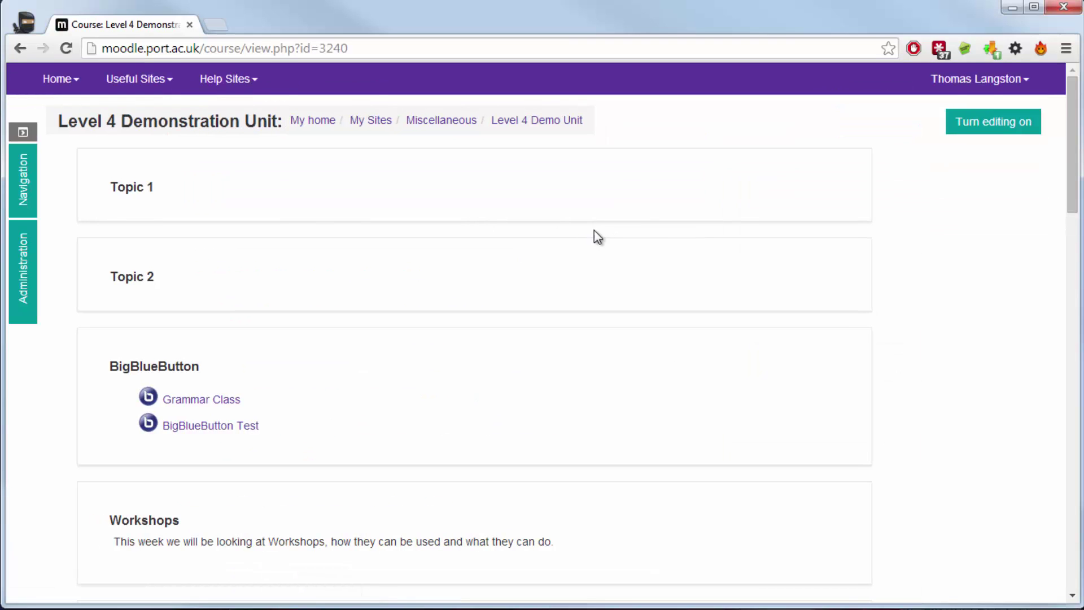
pyautogui.click(973, 130)
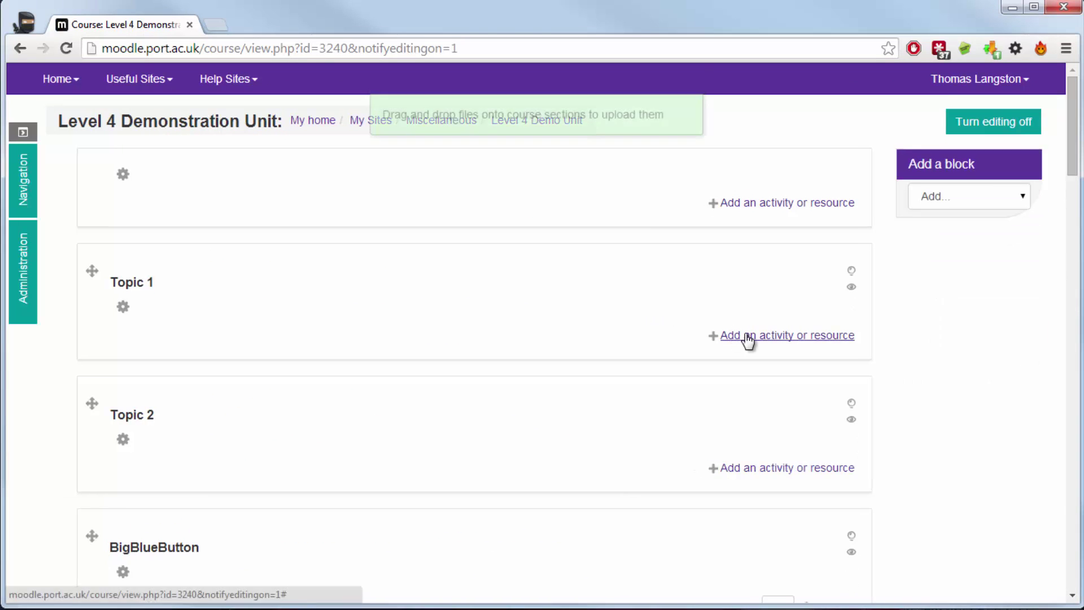
pyautogui.click(748, 338)
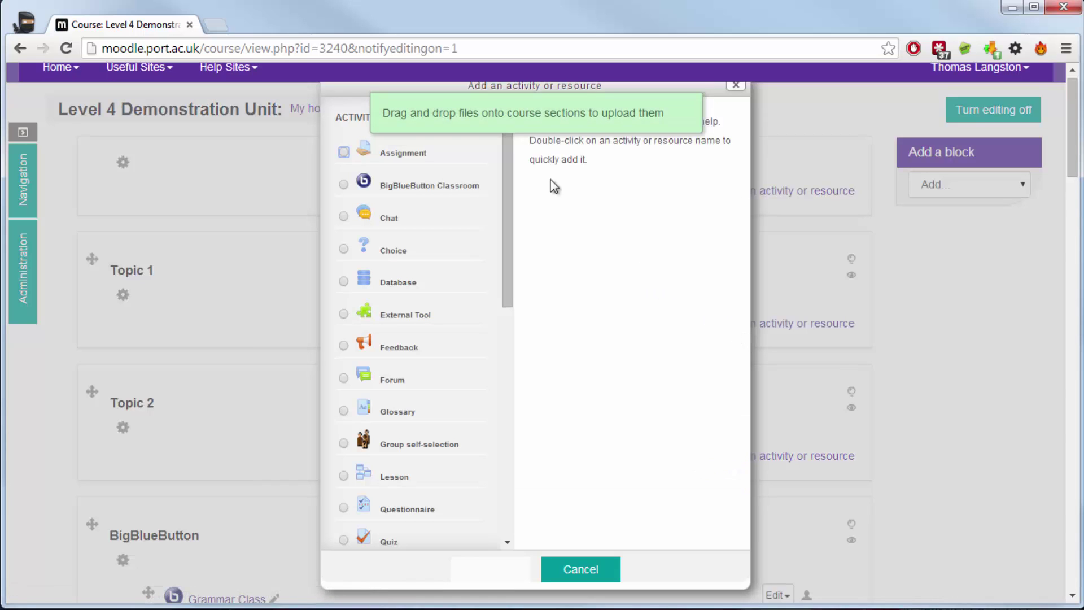
pyautogui.click(344, 153)
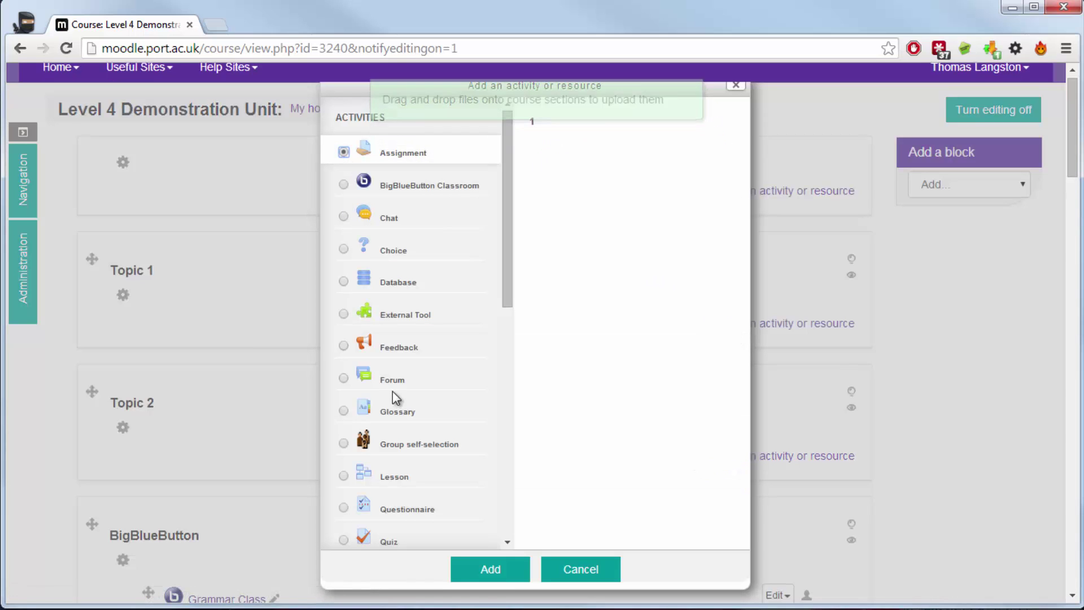
# - Add the assignment named 'Online Submission' with description 'Please submit your 1000 word essay.'
pyautogui.click(483, 572)
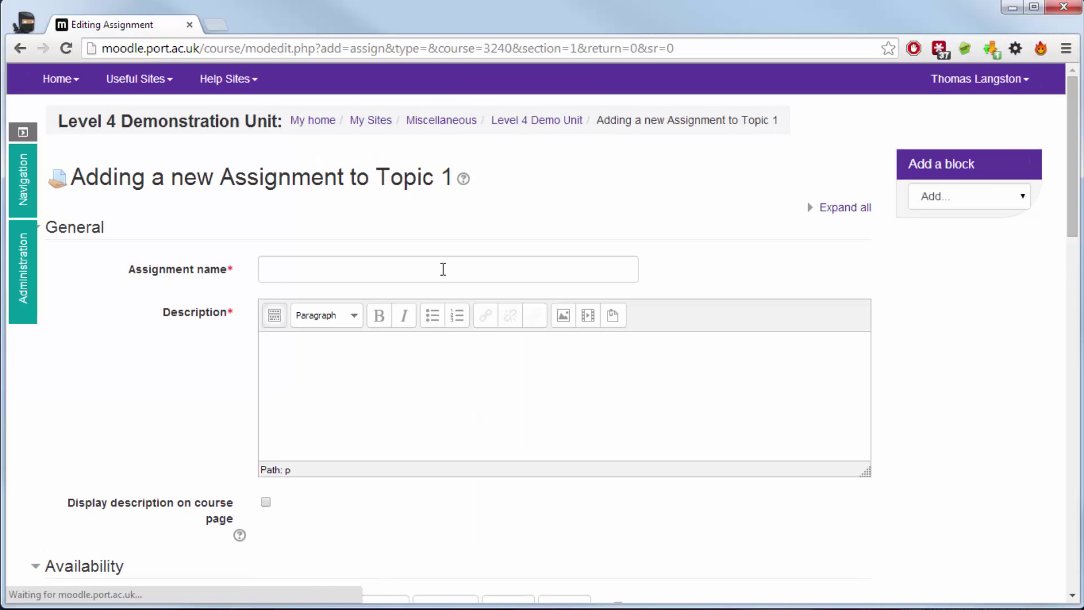
pyautogui.click(444, 270)
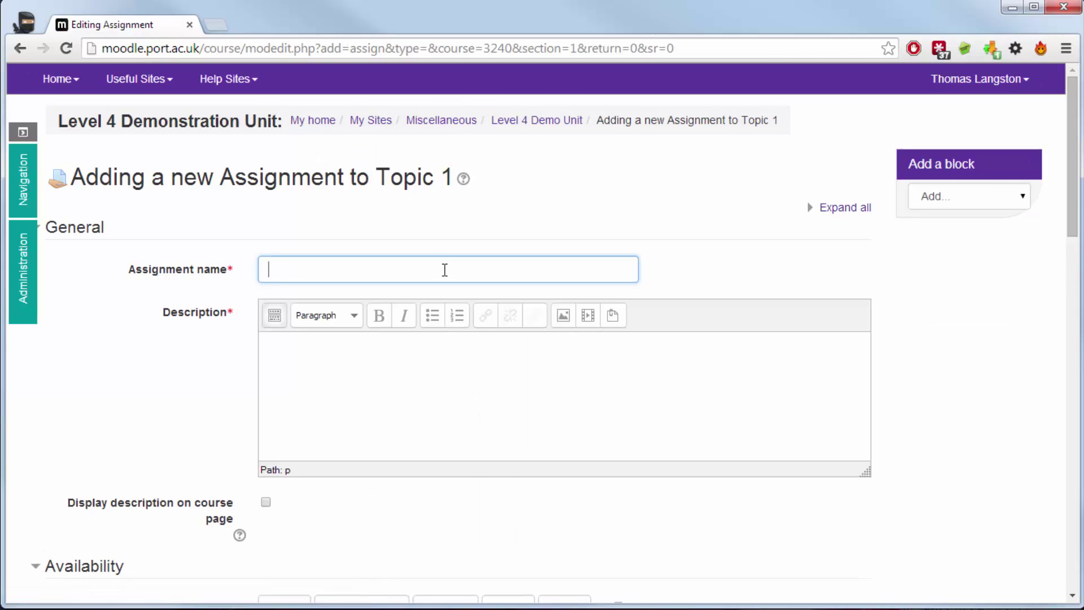
pyautogui.write('Online Submission')
pyautogui.press('Tab')
pyautogui.press('Tab')
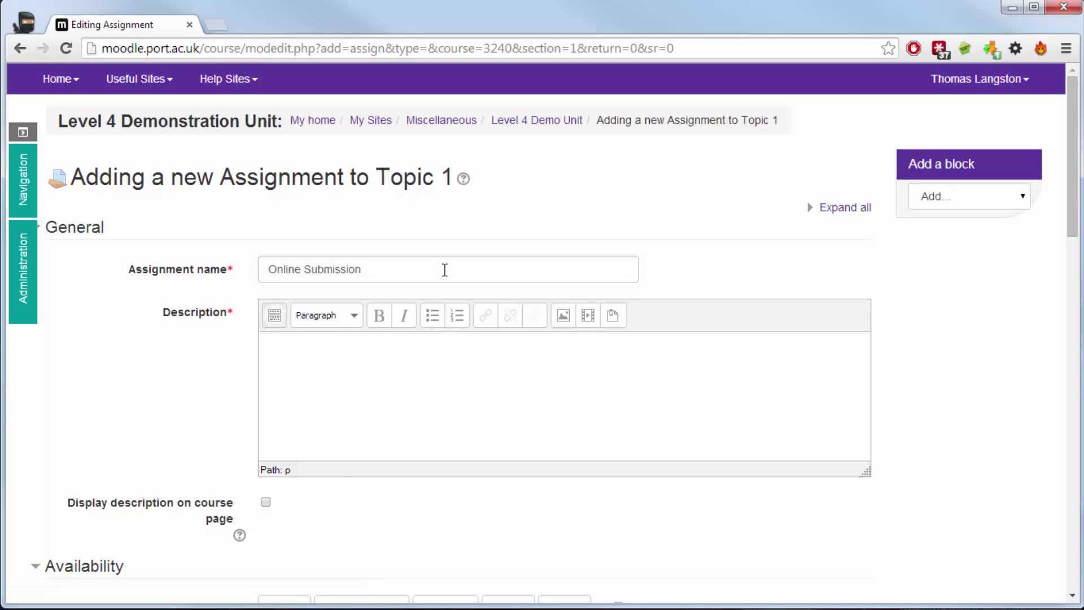
pyautogui.write('Please submit your ')
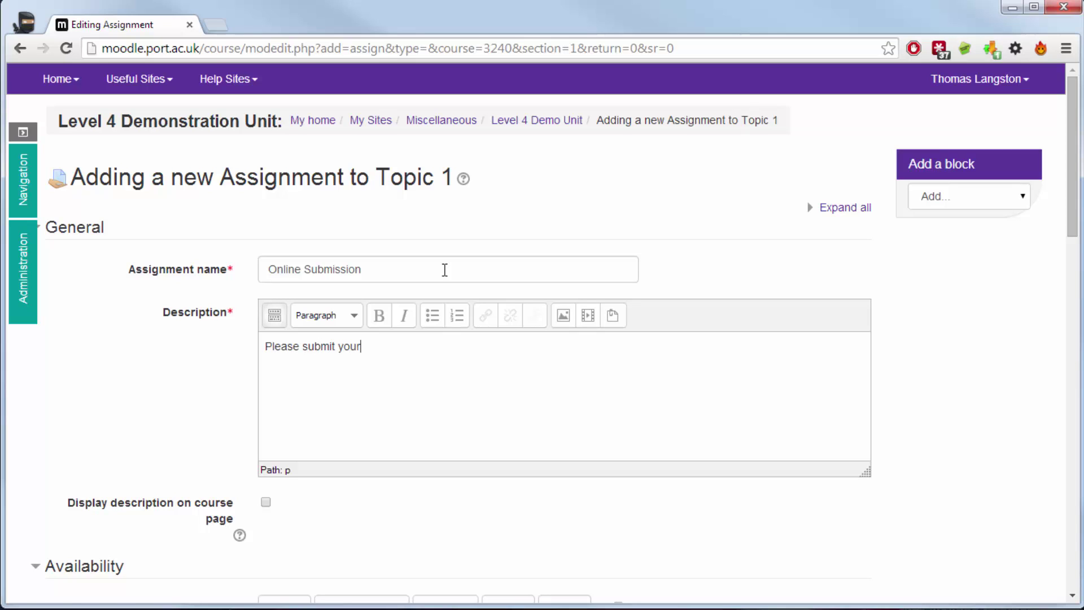
pyautogui.write('1000 word essay.')
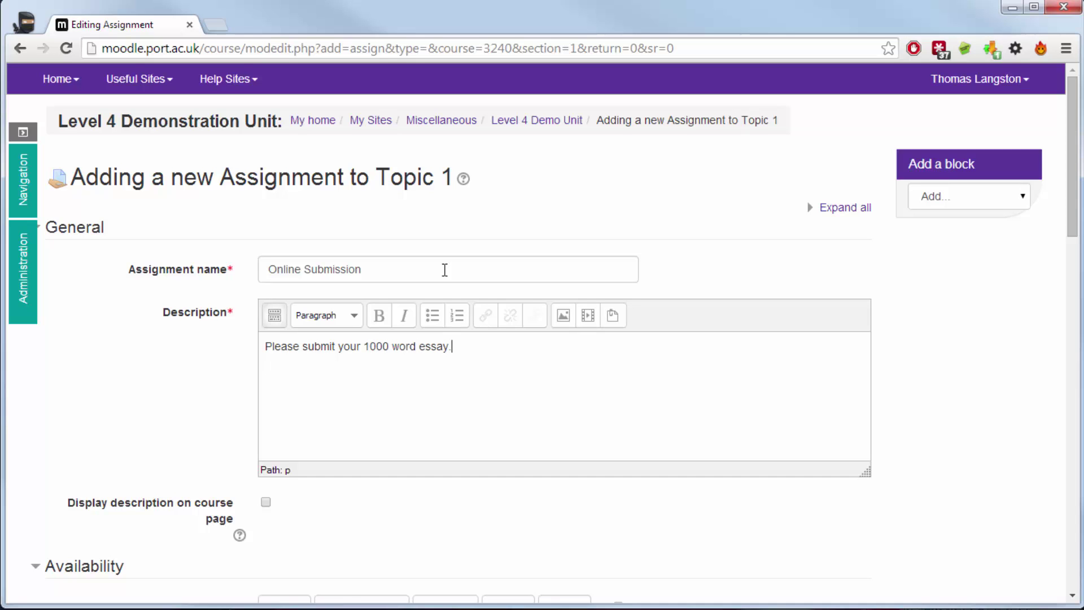
# - Allow submissions from 7 July 2014 and set the due date to 21 July 2014
pyautogui.scroll(-3, 436, 416)
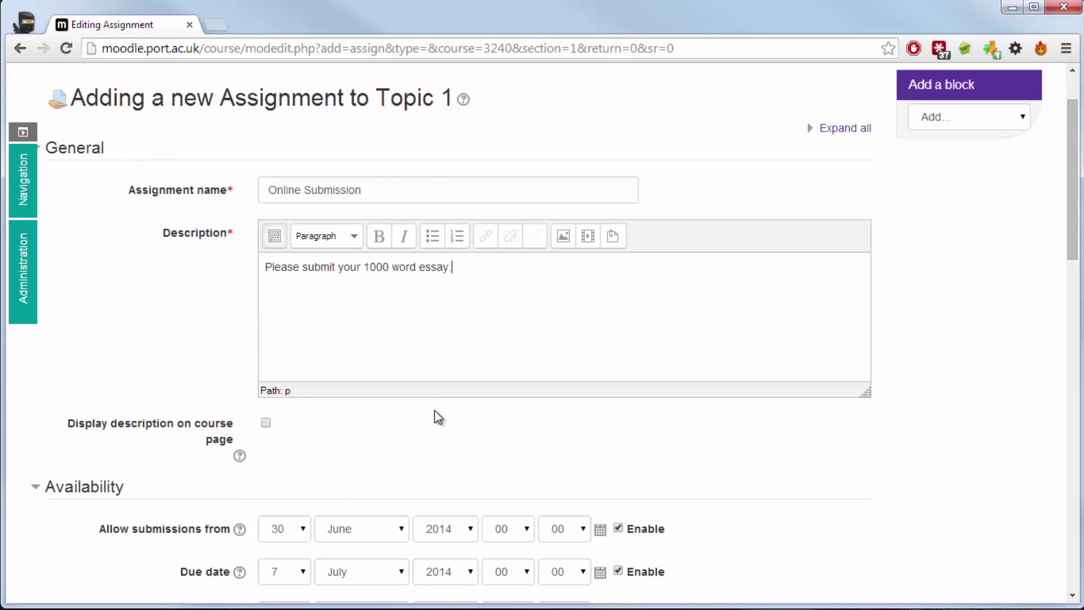
pyautogui.scroll(2, 575, 415)
pyautogui.click(84, 159)
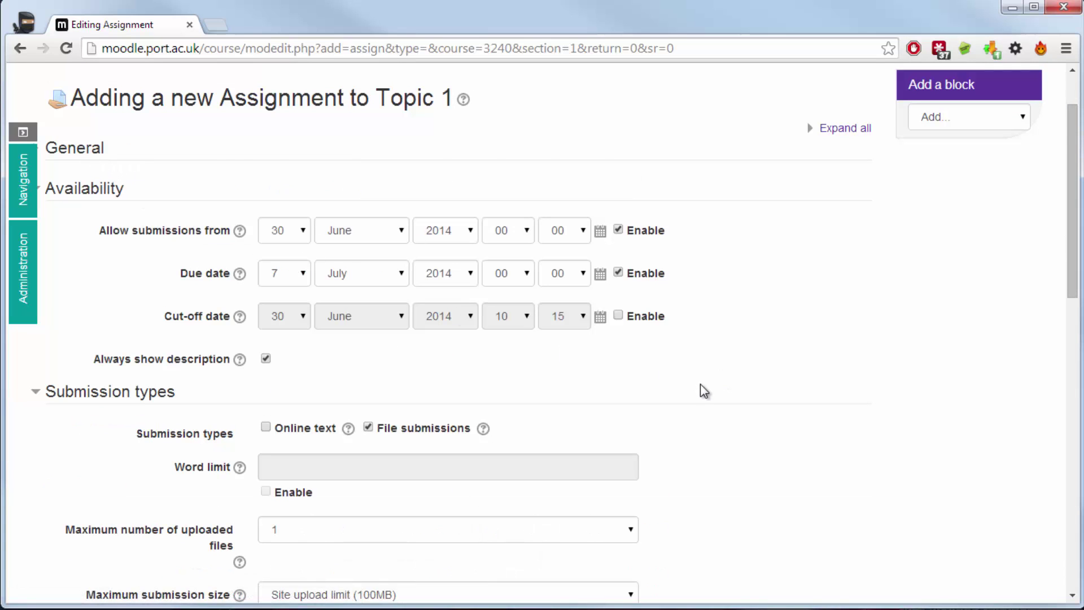
pyautogui.scroll(-1, 701, 384)
pyautogui.scroll(1, 704, 390)
pyautogui.click(601, 232)
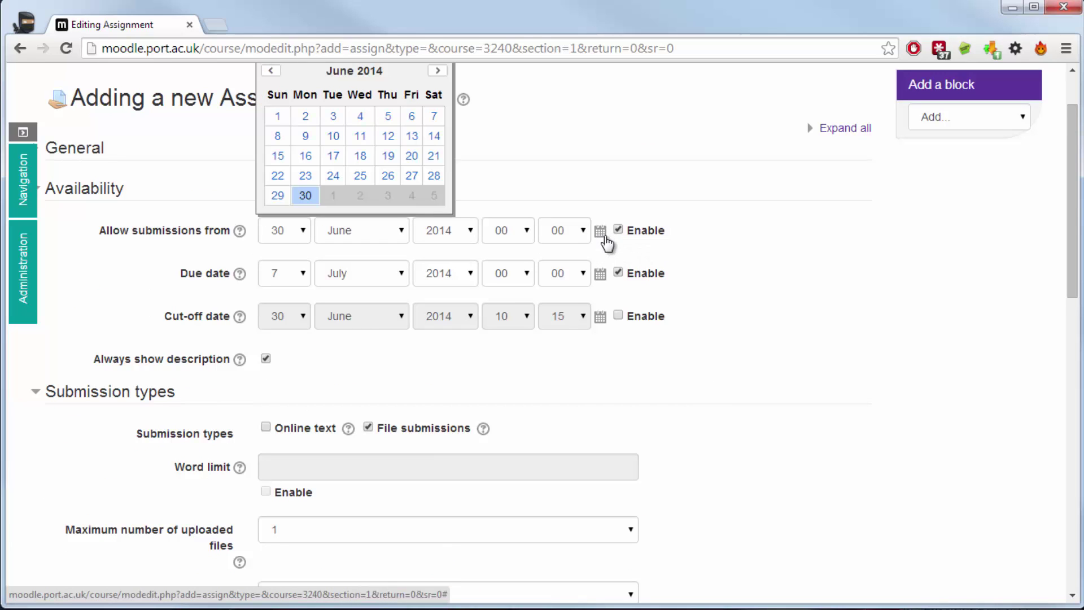
pyautogui.click(439, 71)
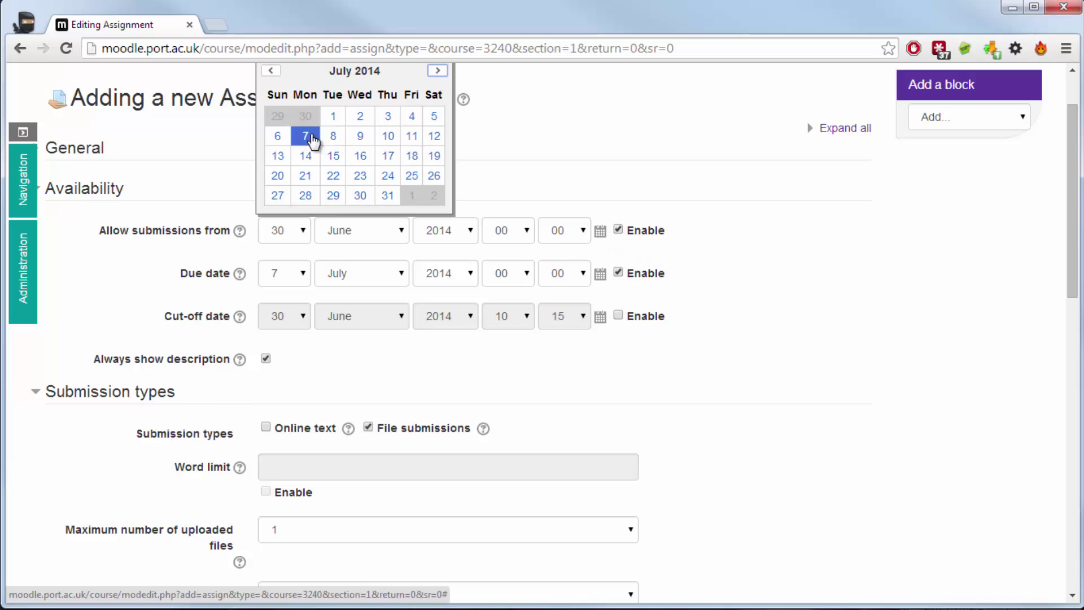
pyautogui.click(310, 135)
pyautogui.click(600, 274)
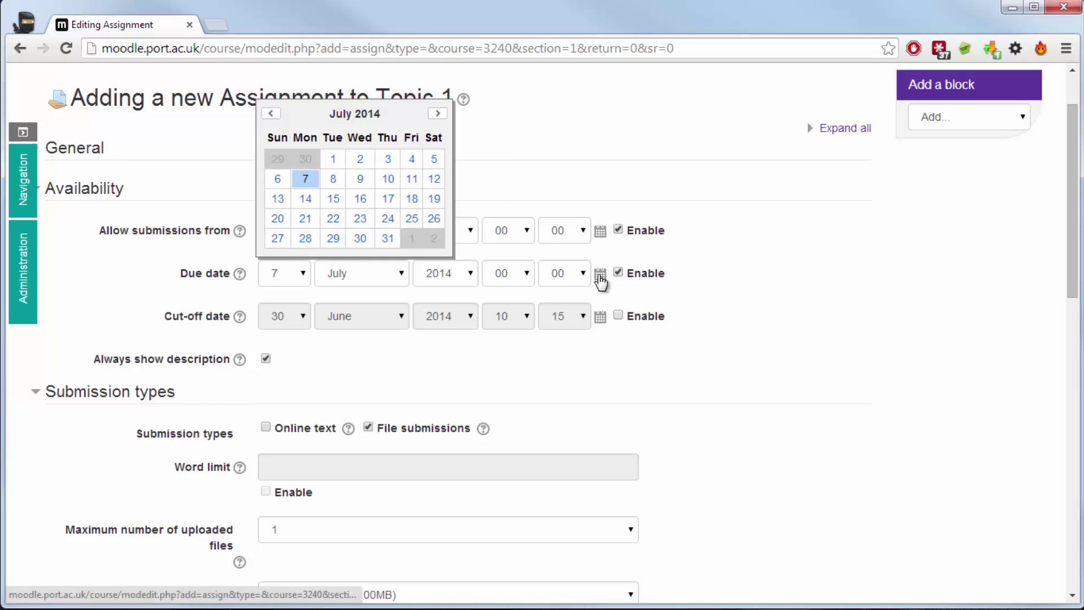
pyautogui.click(321, 222)
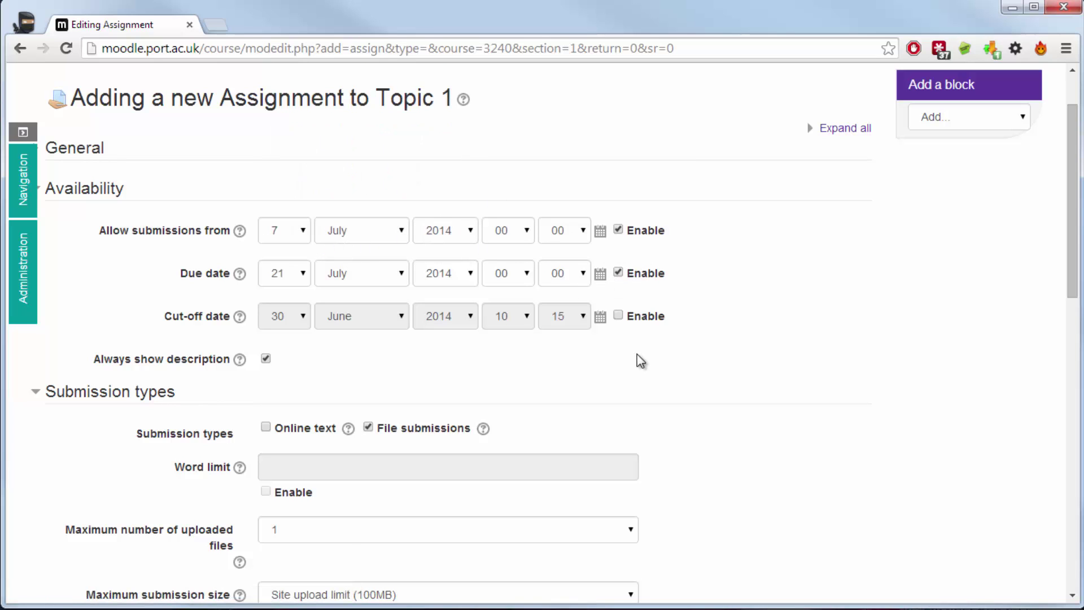
# - Enable a cut-off date of 18 August 2014 and collapse Availability
pyautogui.click(619, 317)
pyautogui.click(601, 318)
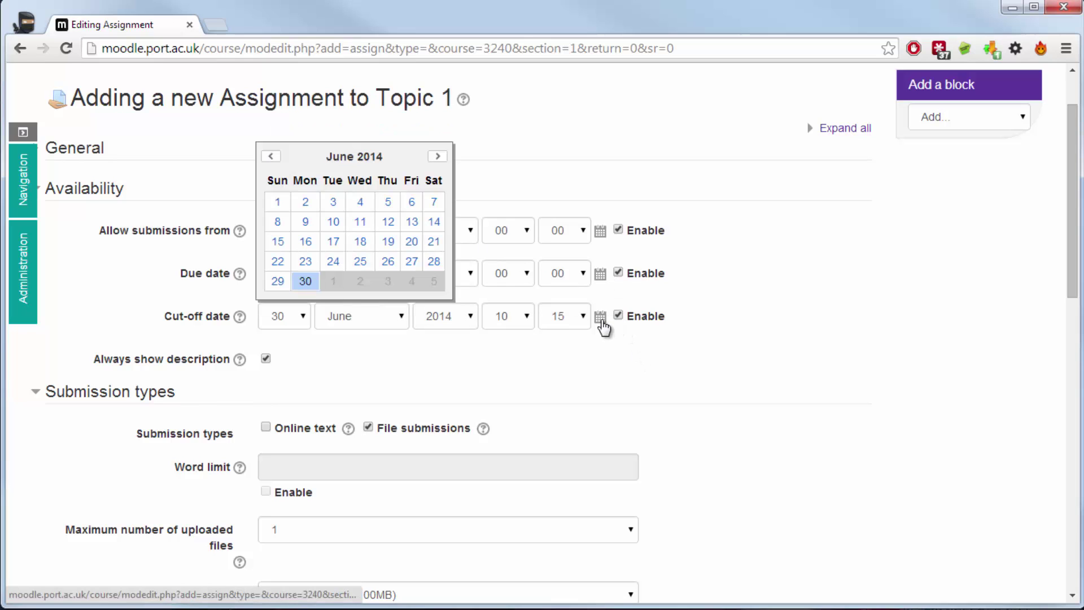
pyautogui.click(437, 157)
pyautogui.click(437, 157)
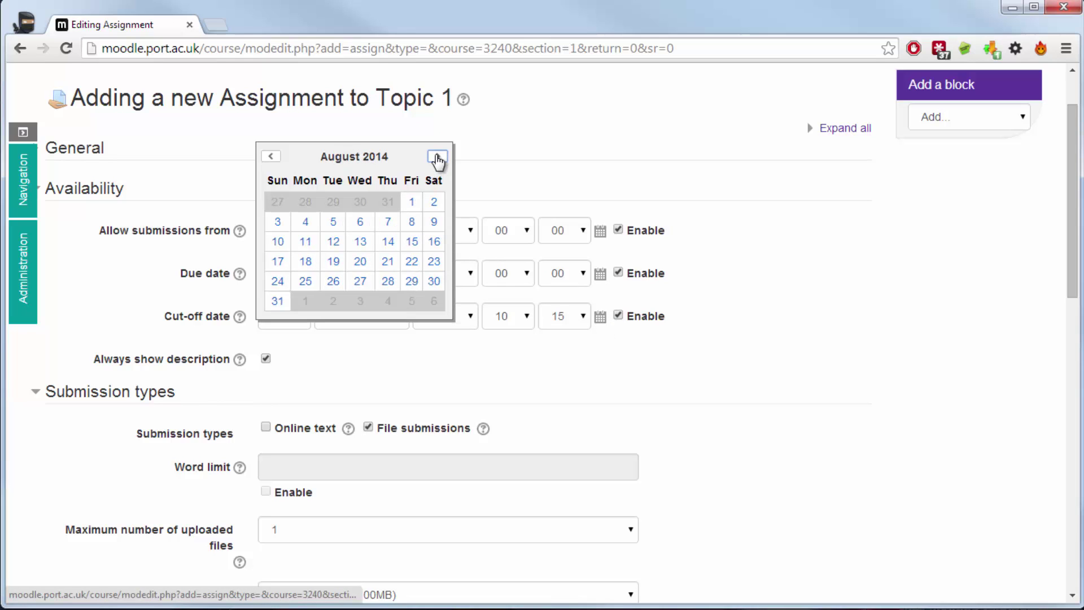
pyautogui.click(305, 261)
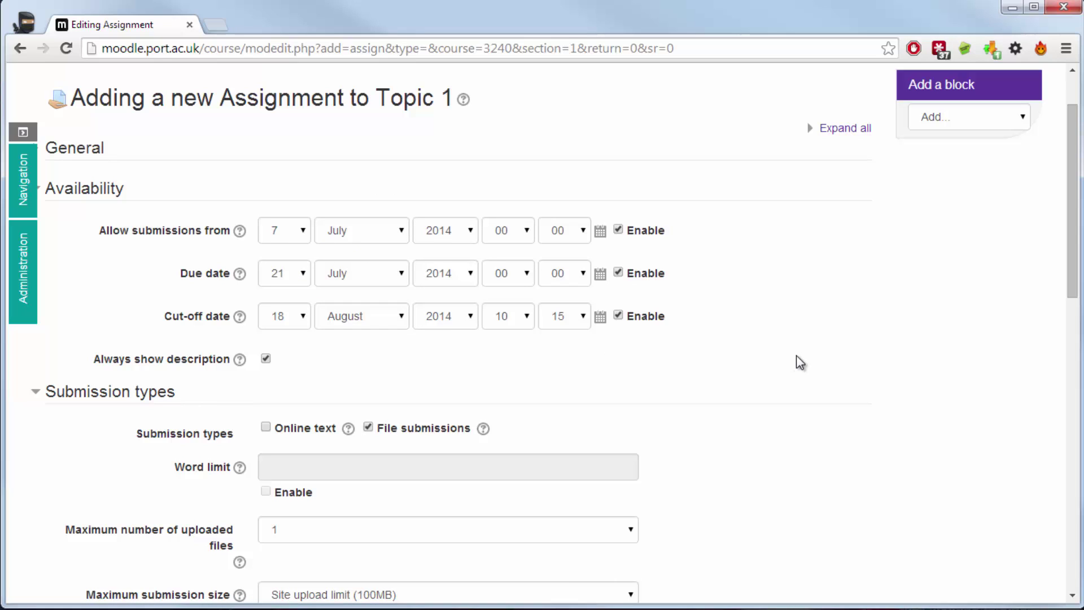
pyautogui.click(97, 190)
# - Leave File submissions as the only submission type, with a maximum of 2 uploaded files
pyautogui.scroll(-2, 645, 210)
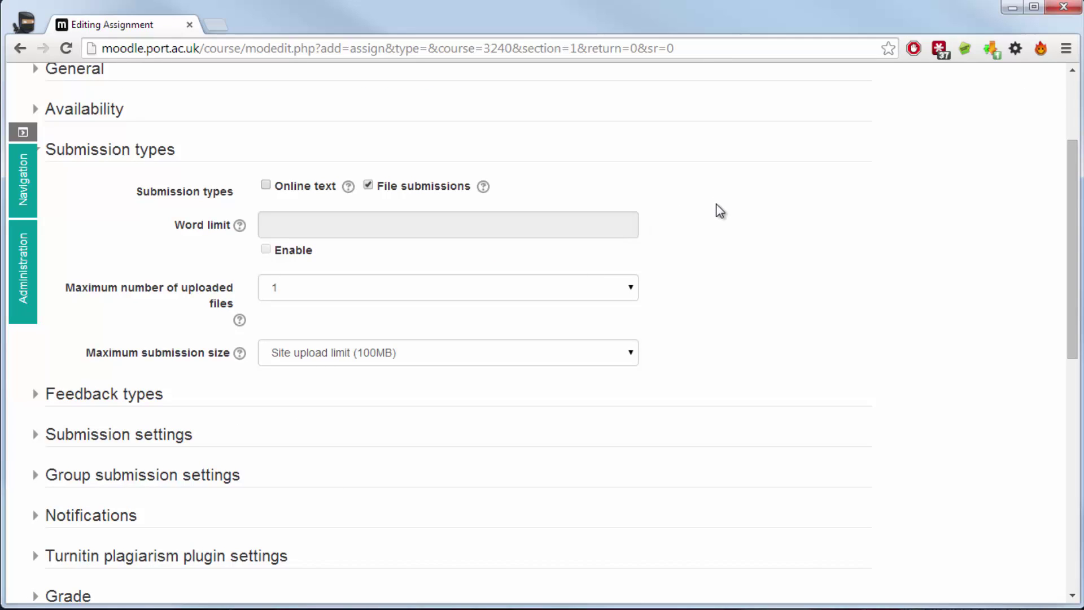
pyautogui.click(266, 186)
pyautogui.click(369, 185)
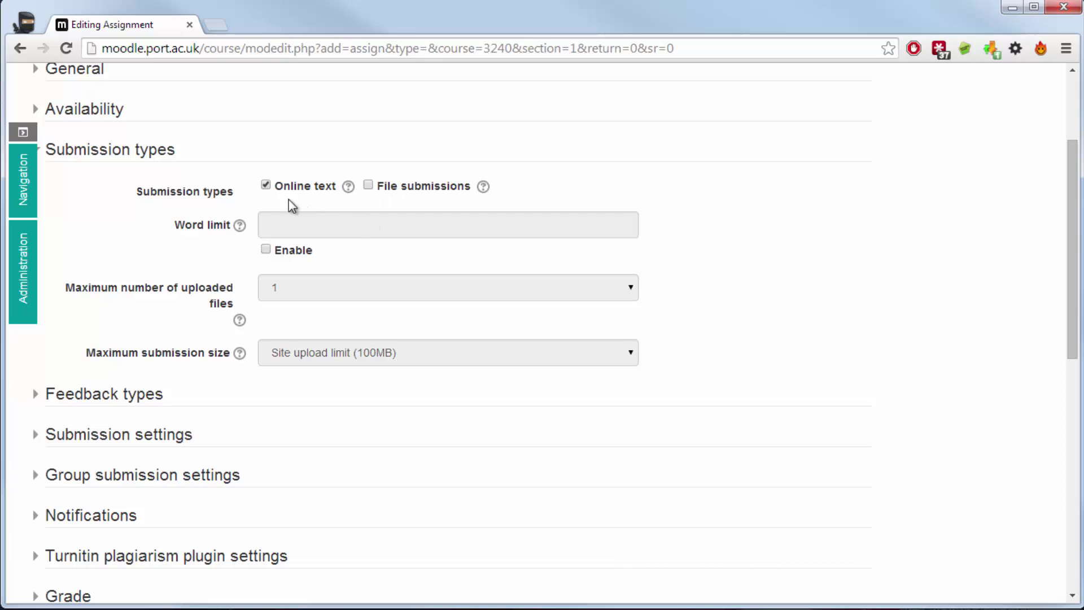
pyautogui.click(266, 186)
pyautogui.click(369, 185)
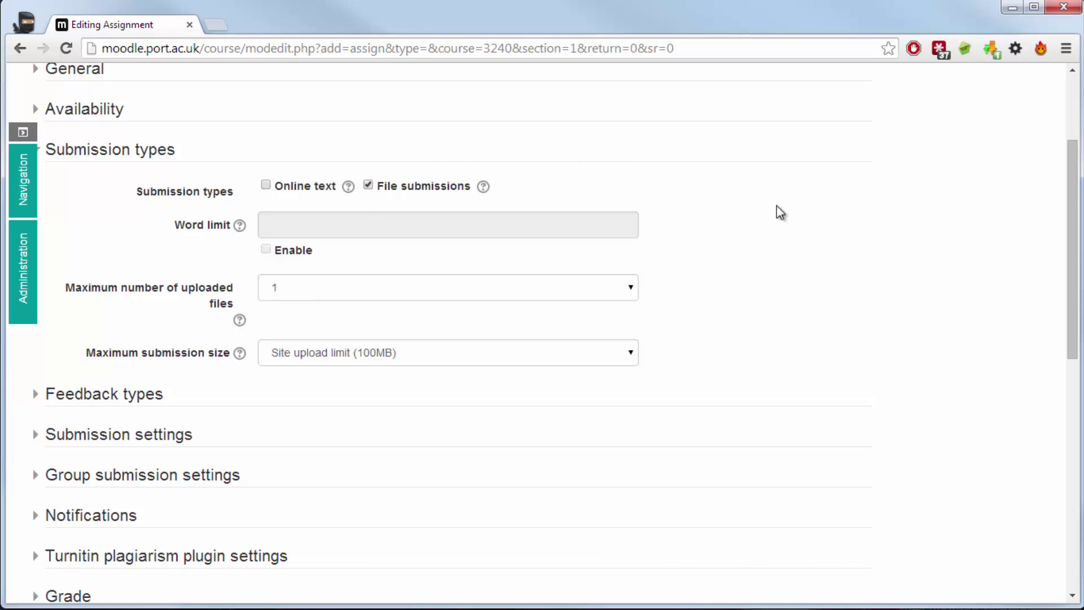
pyautogui.click(628, 286)
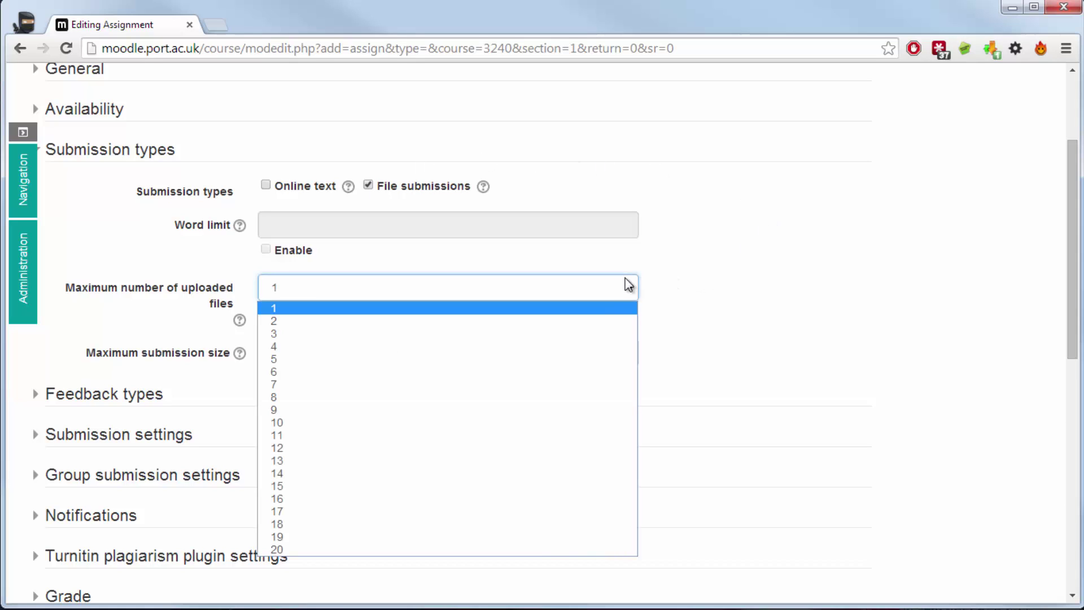
pyautogui.click(588, 325)
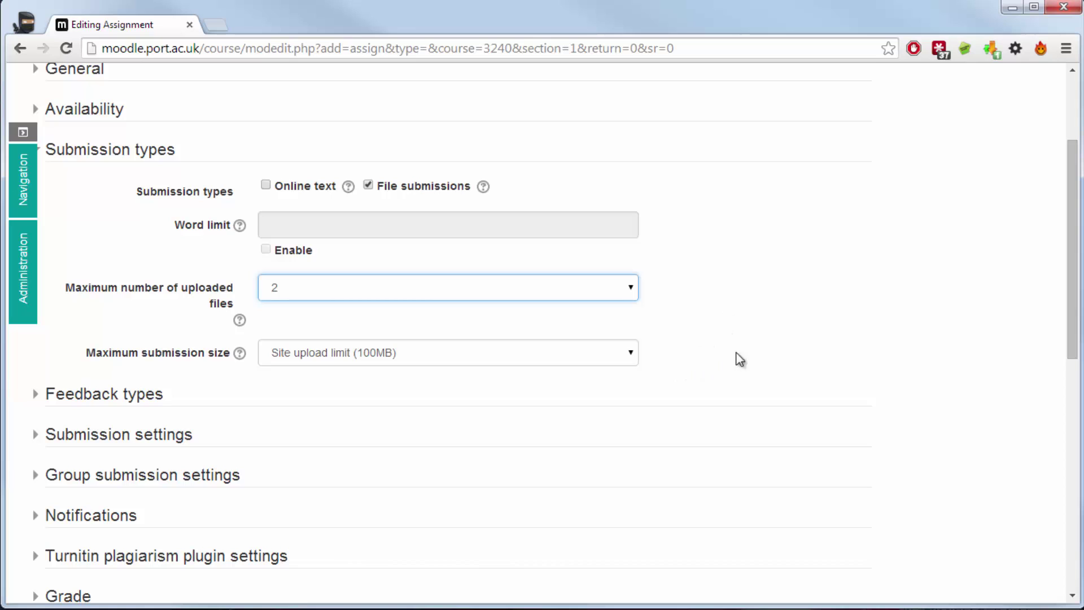
pyautogui.click(154, 154)
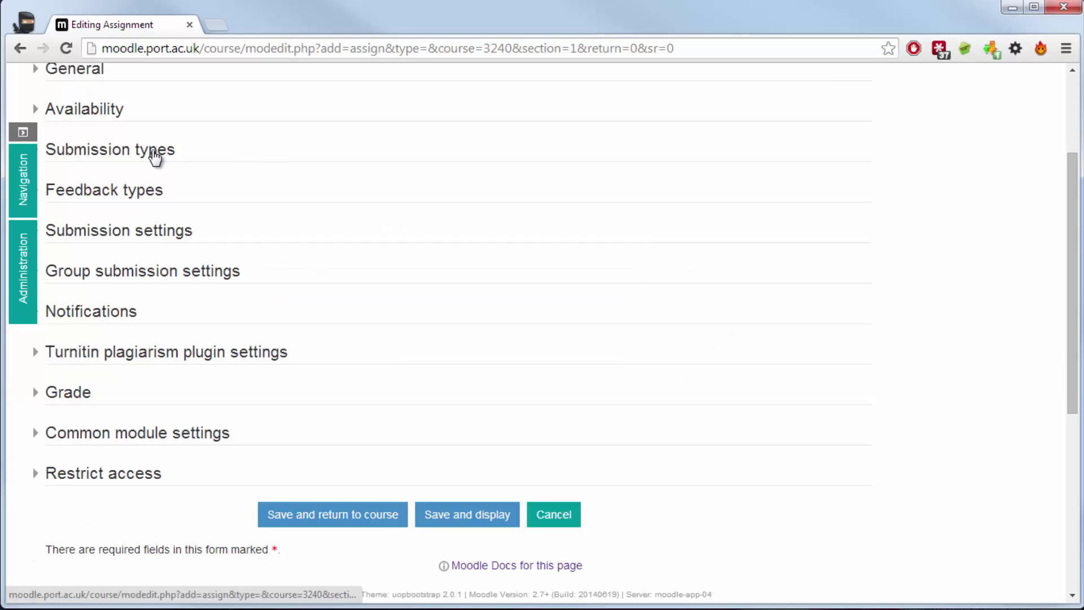
# - Tick Feedback comments, Feedback files and Offline grading worksheet under Feedback types
pyautogui.click(149, 191)
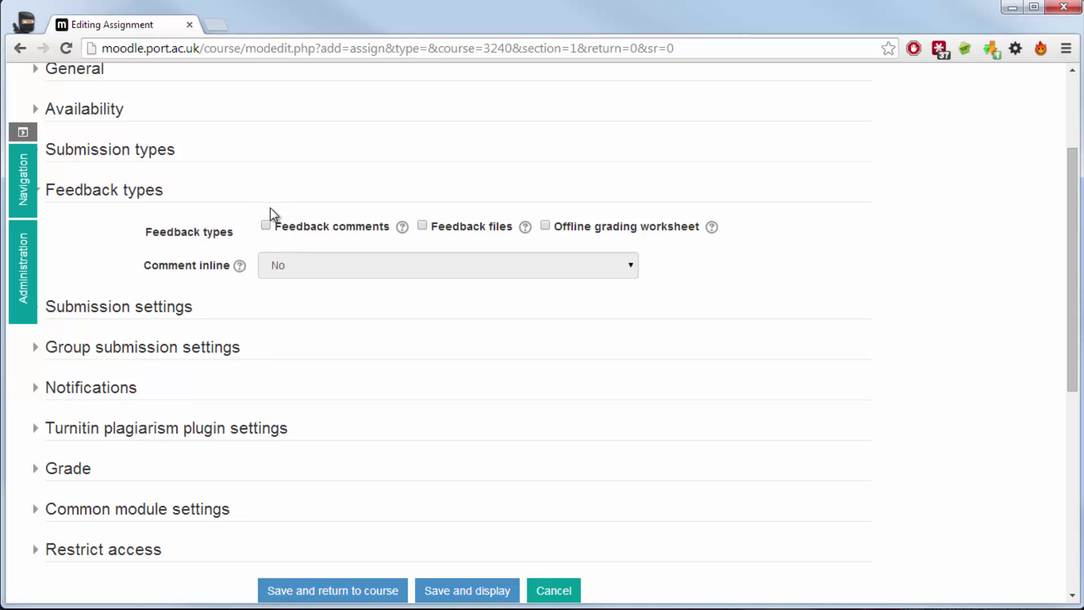
pyautogui.click(266, 225)
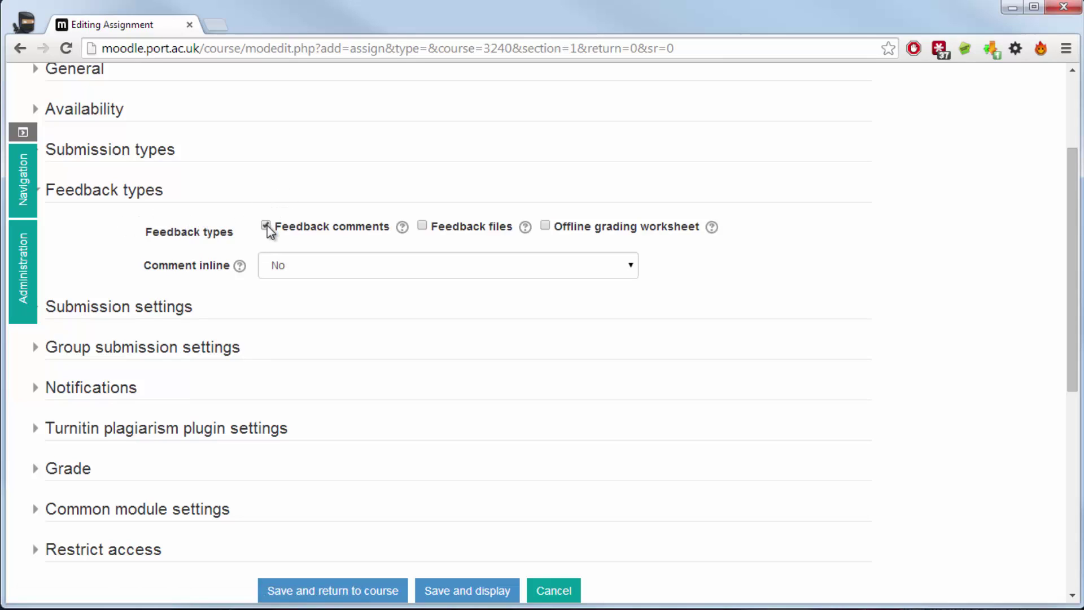
pyautogui.click(423, 225)
pyautogui.click(545, 225)
pyautogui.click(100, 196)
# - Keep Attempts reopened at Never, then expand Group submission settings
pyautogui.click(99, 232)
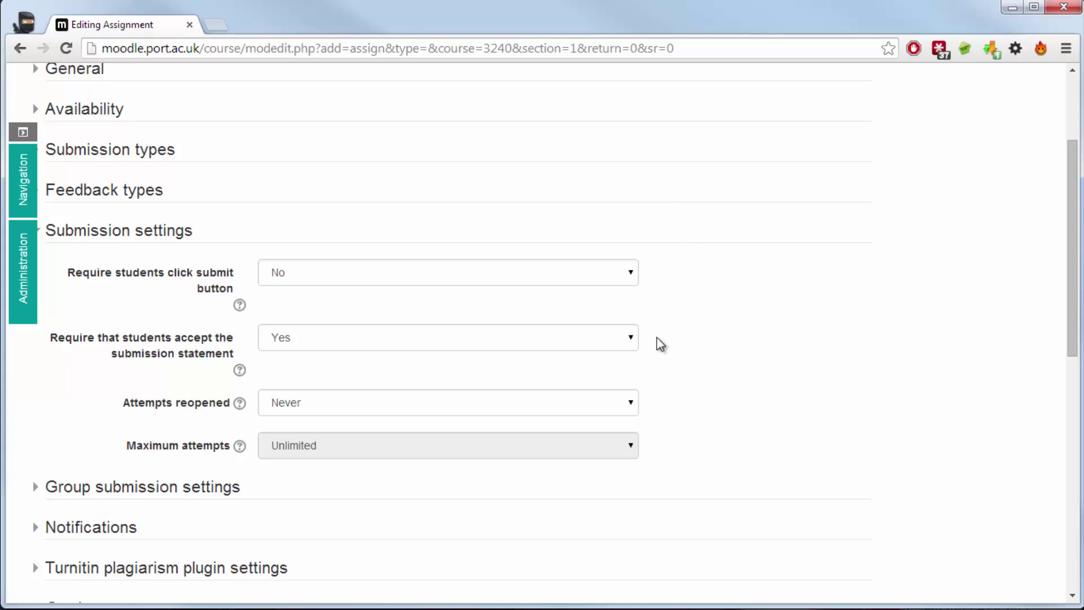
pyautogui.scroll(-2, 657, 338)
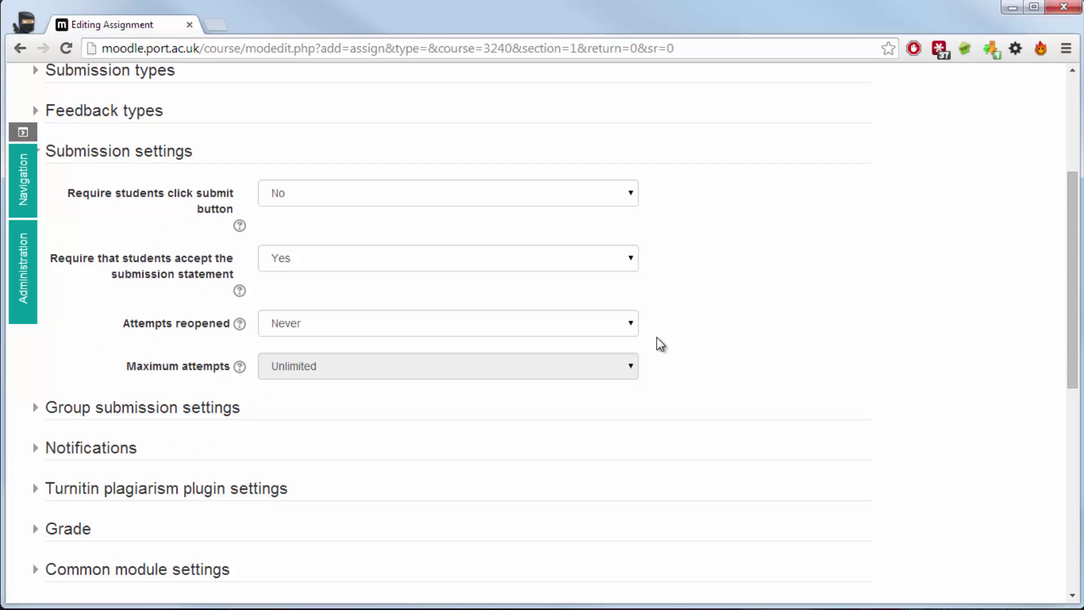
pyautogui.click(630, 323)
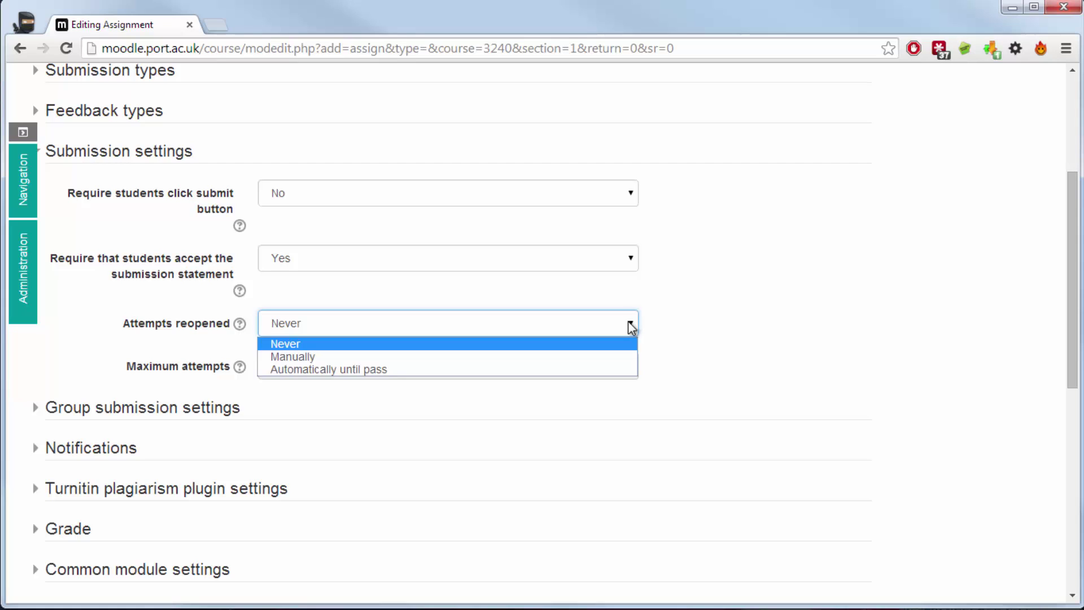
pyautogui.click(631, 323)
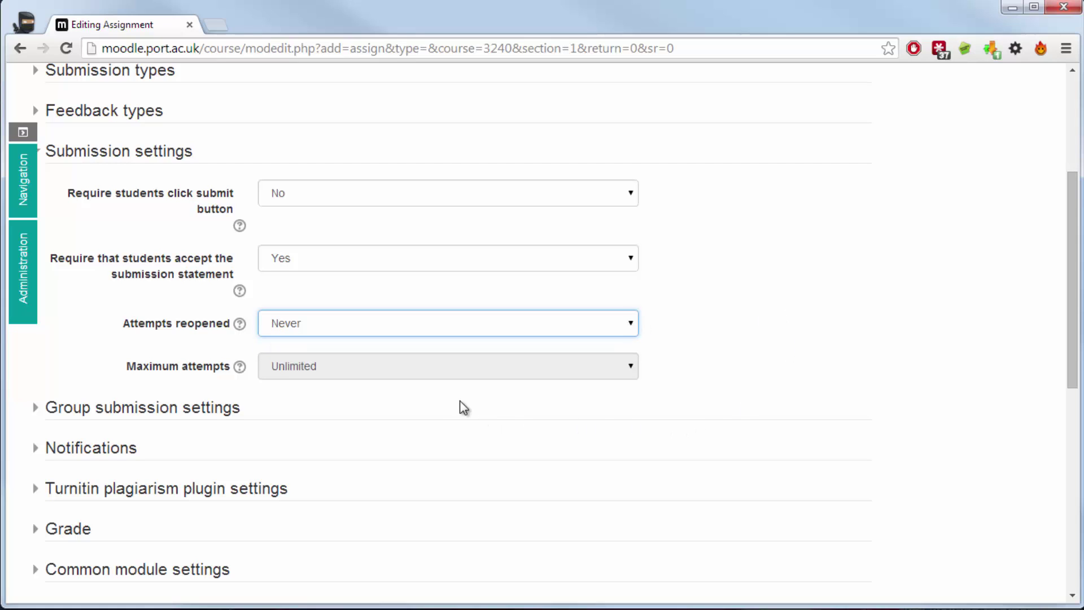
pyautogui.click(113, 153)
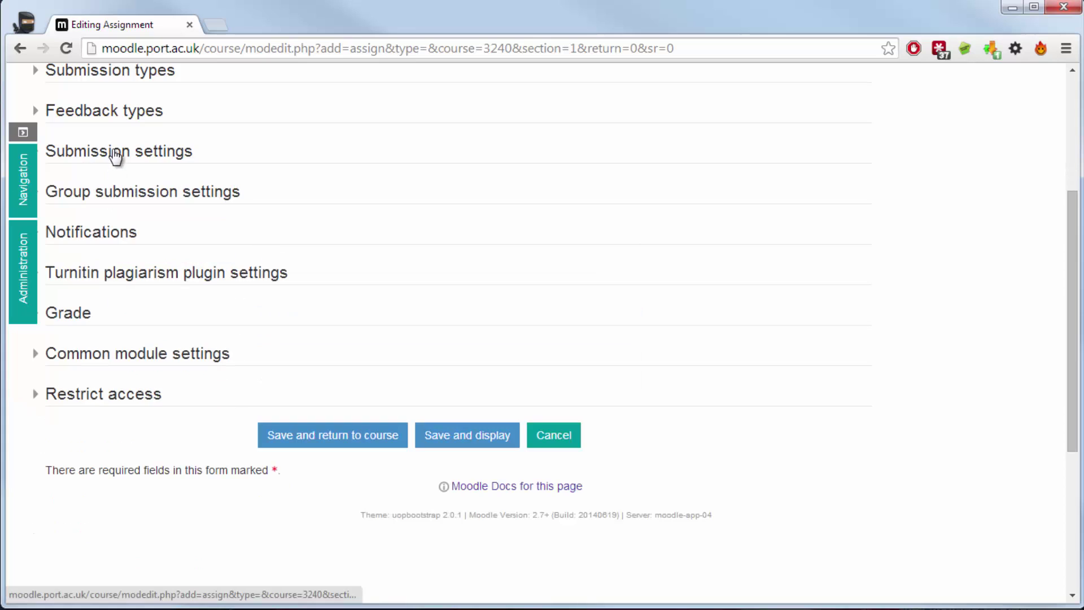
pyautogui.click(112, 195)
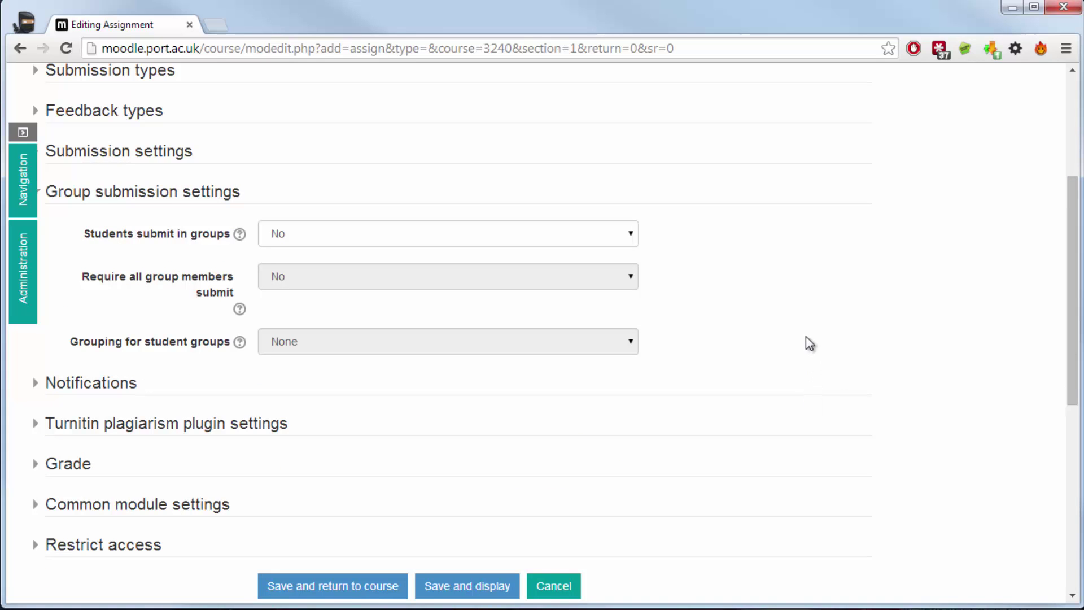
# - Keep Students submit in groups at No, then expand the Notifications section
pyautogui.click(631, 233)
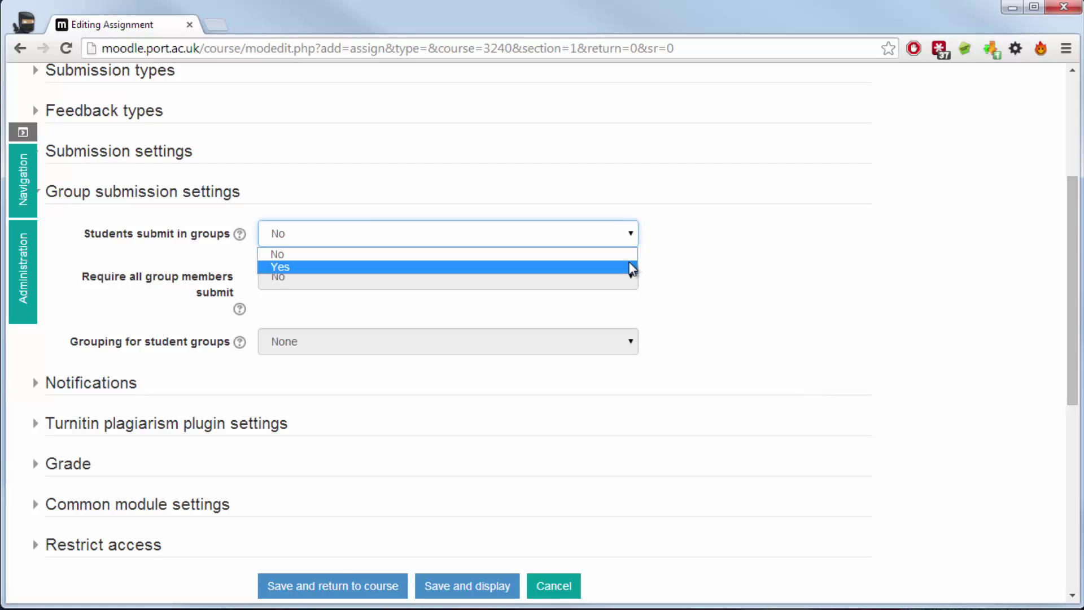
pyautogui.click(813, 271)
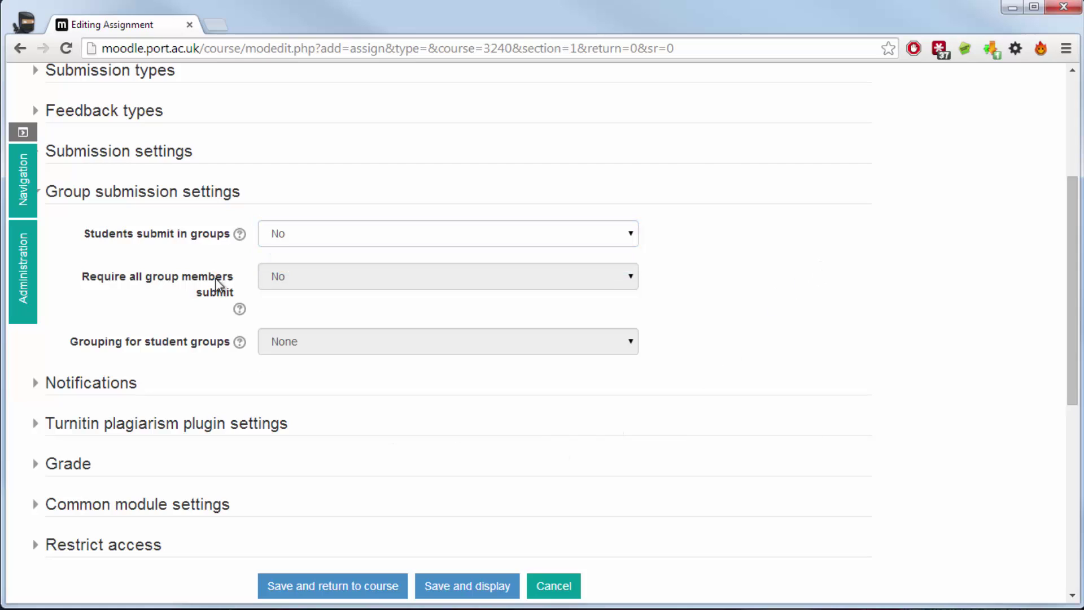
pyautogui.click(215, 195)
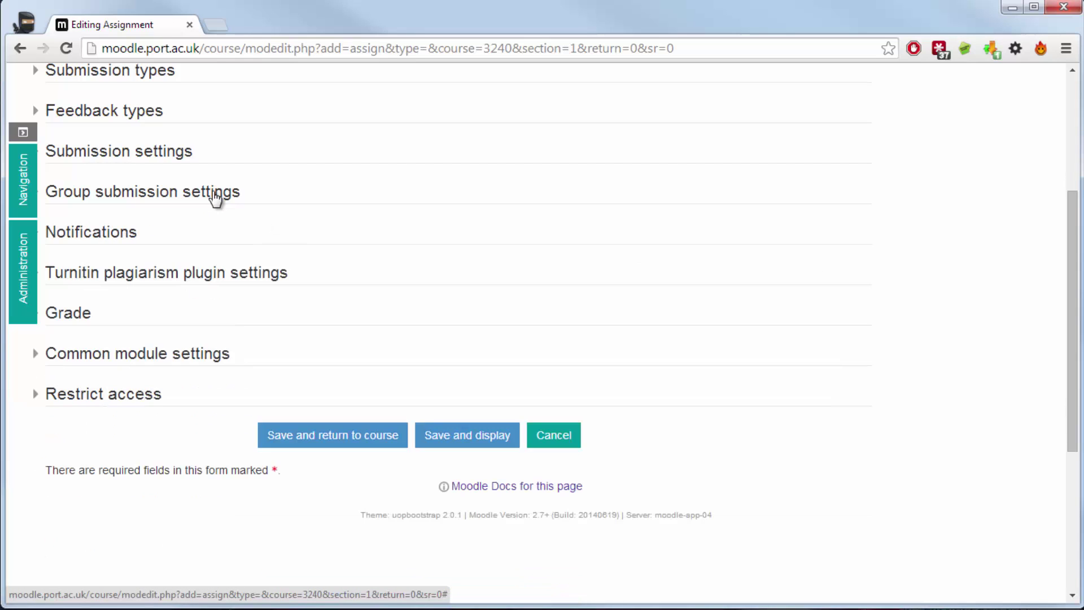
pyautogui.click(115, 236)
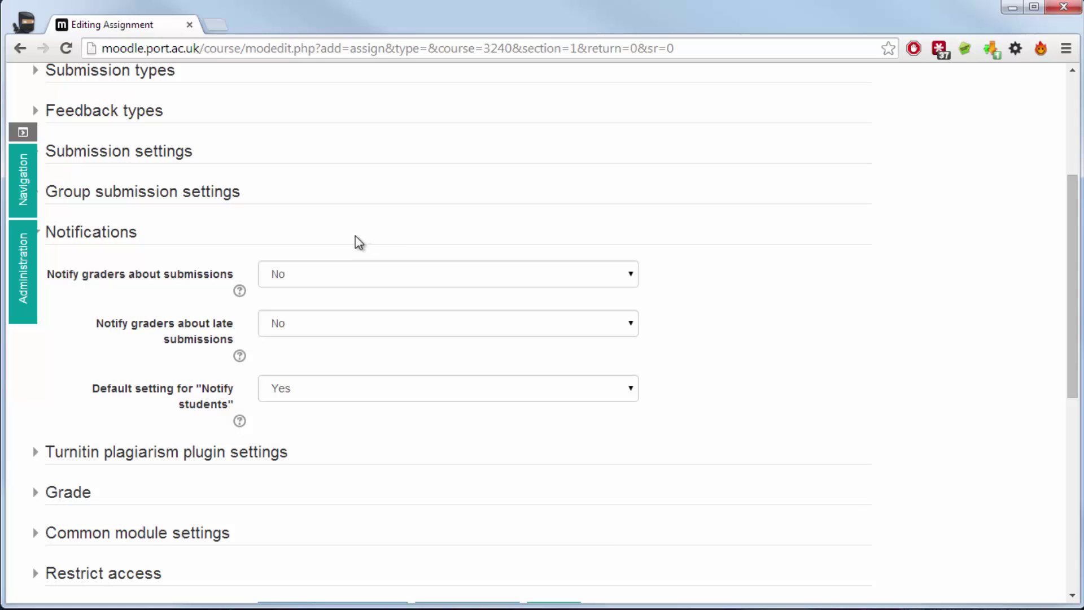
# - Expand the Turnitin plagiarism plugin settings and scroll through its options
pyautogui.click(109, 240)
pyautogui.click(116, 276)
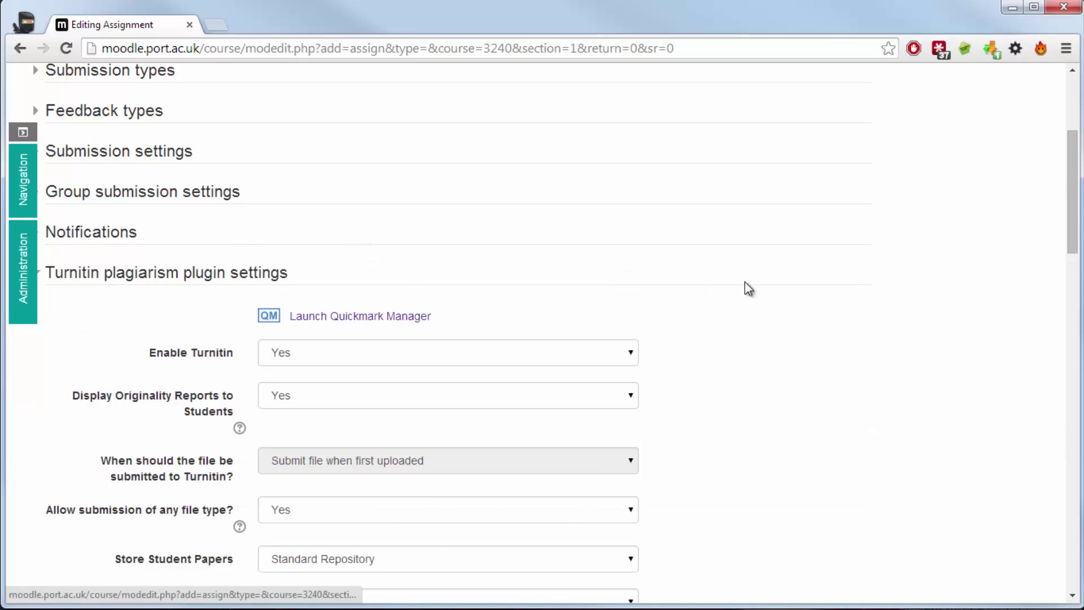
pyautogui.scroll(-2, 843, 292)
pyautogui.scroll(-2, 828, 295)
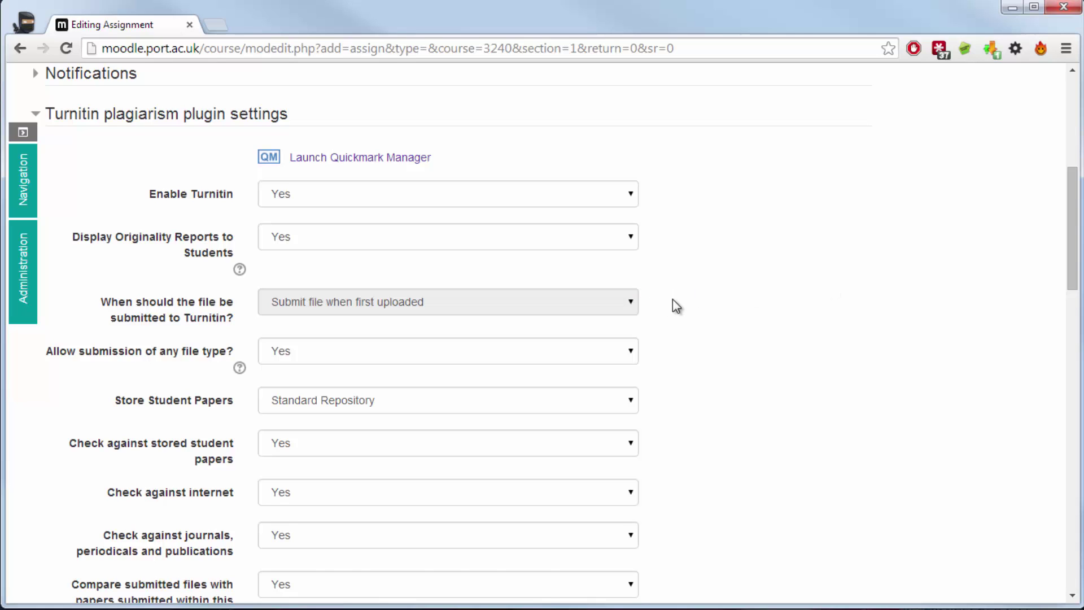
pyautogui.scroll(-1, 673, 300)
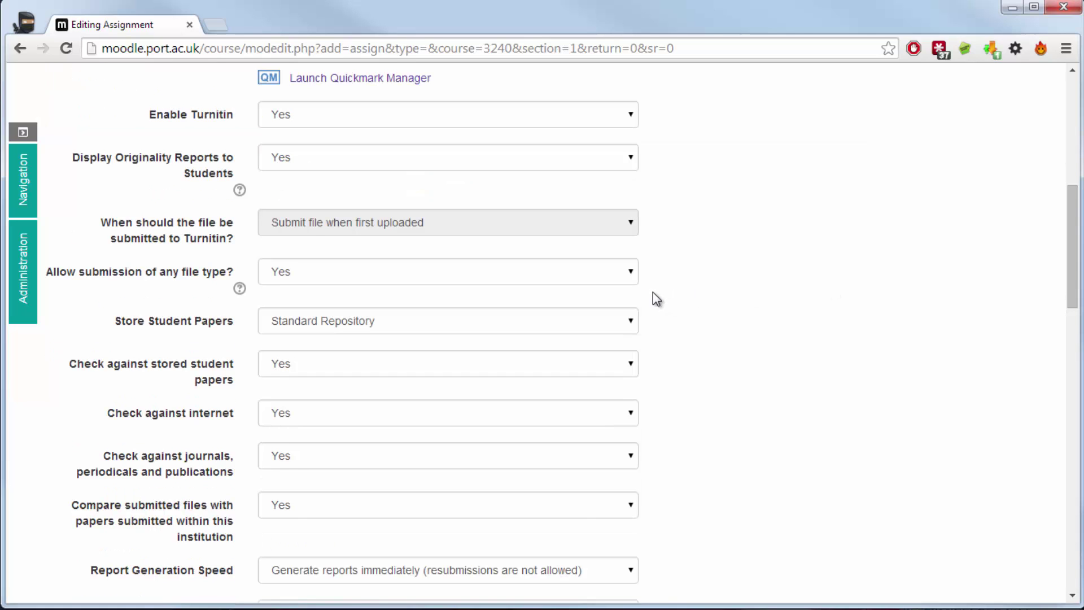
pyautogui.scroll(-1, 655, 298)
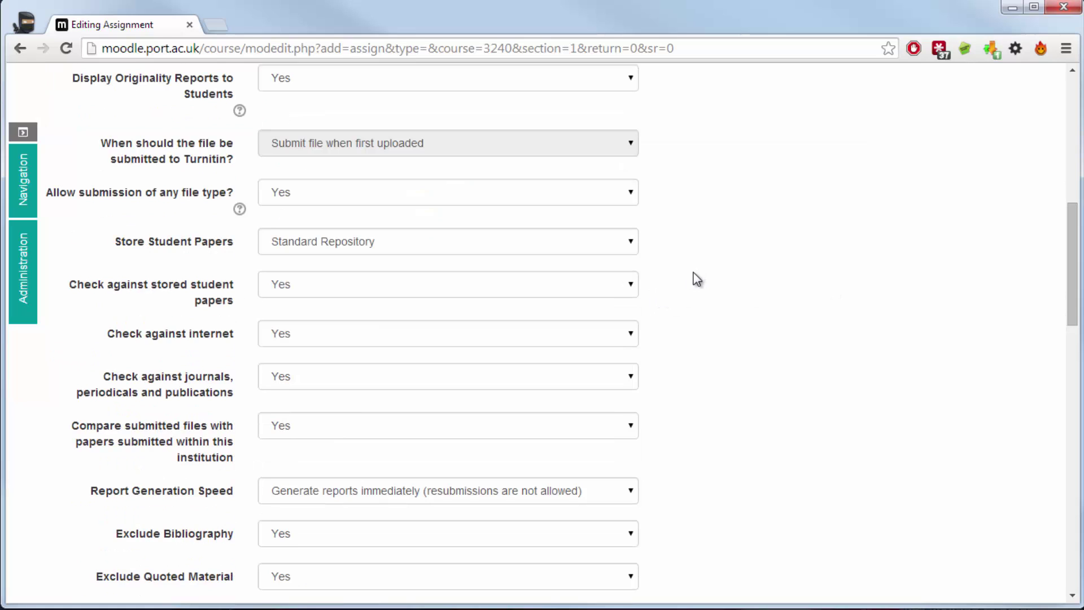
pyautogui.scroll(-1, 697, 279)
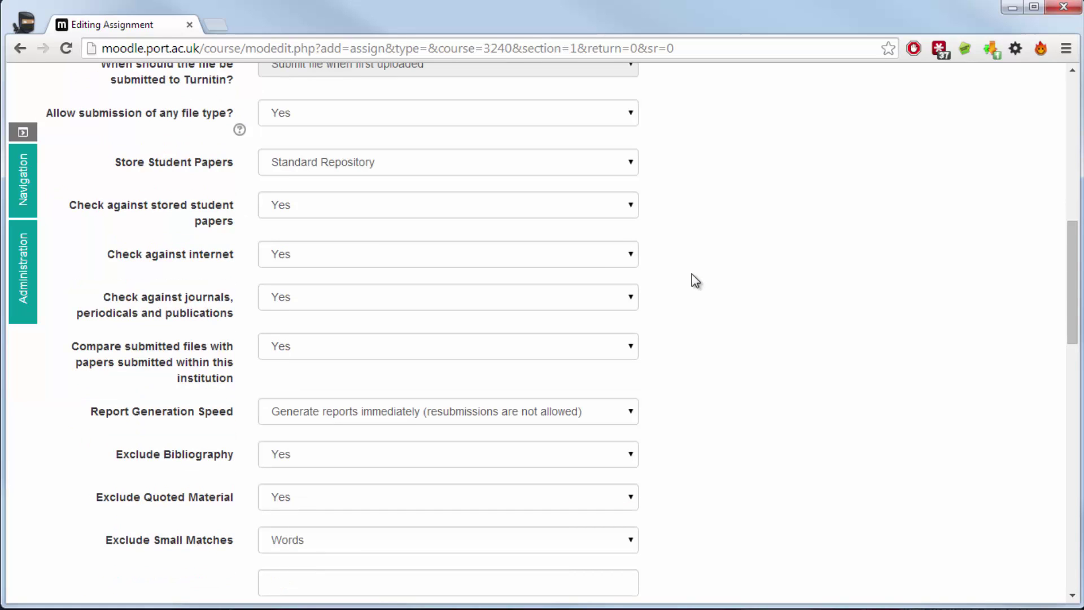
pyautogui.scroll(-1, 692, 275)
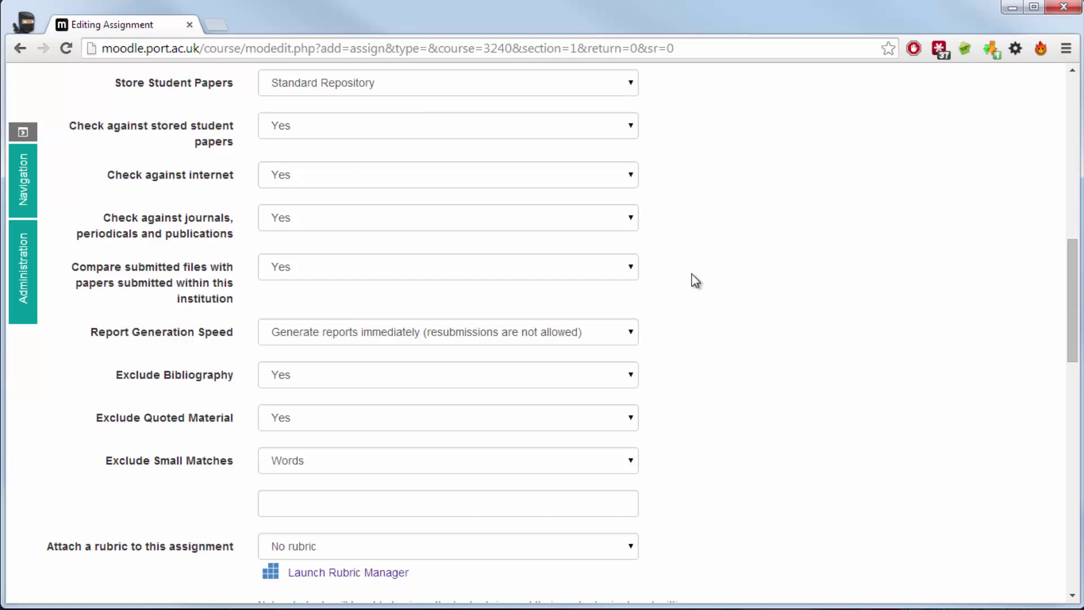
pyautogui.scroll(-2, 692, 273)
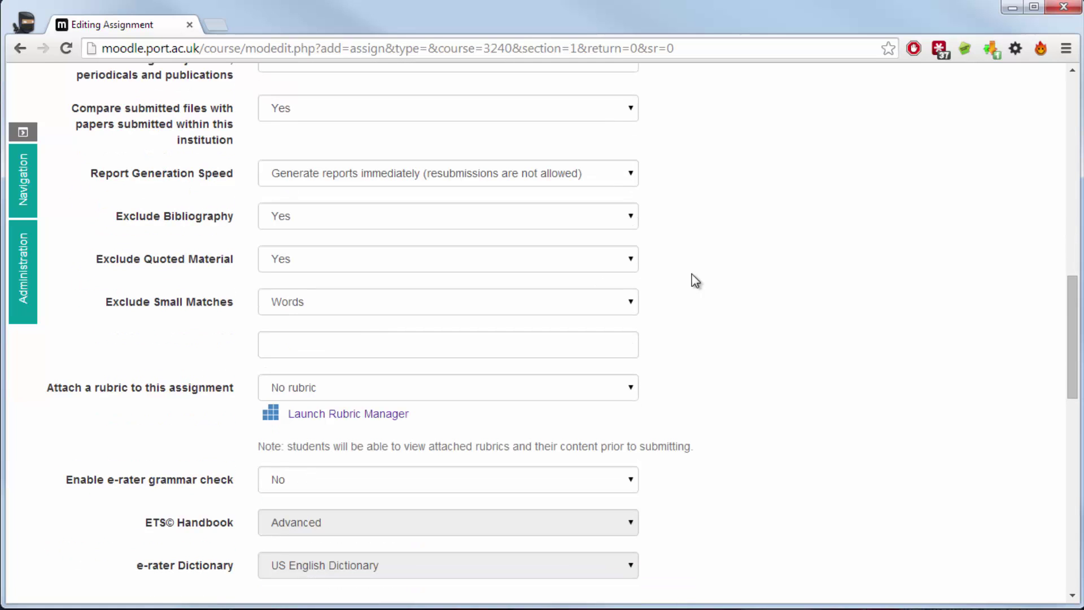
# - Leave Attach a rubric set to No rubric
pyautogui.click(632, 387)
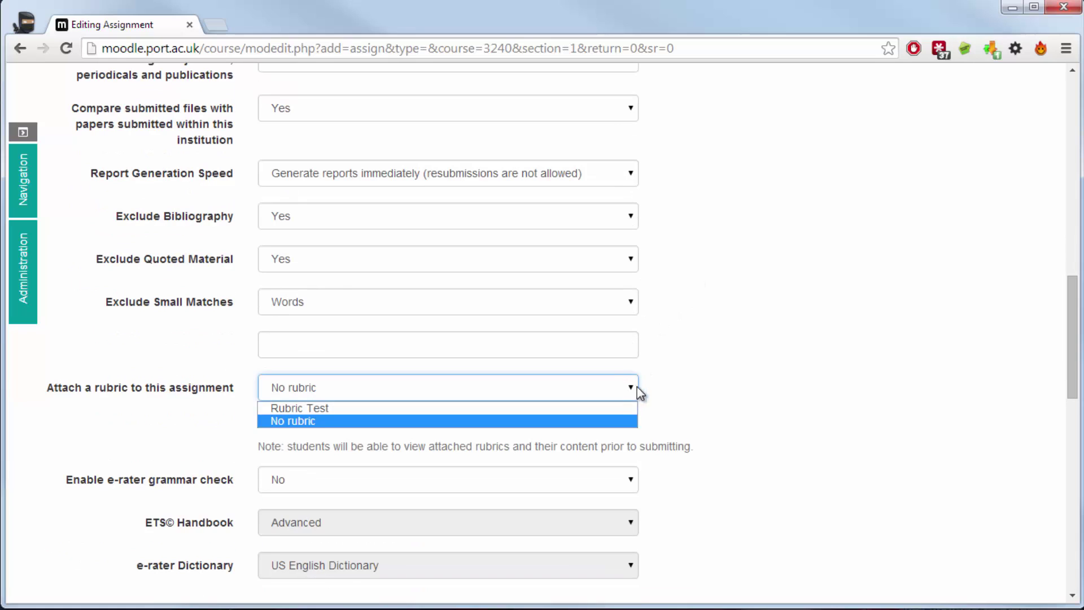
pyautogui.click(771, 390)
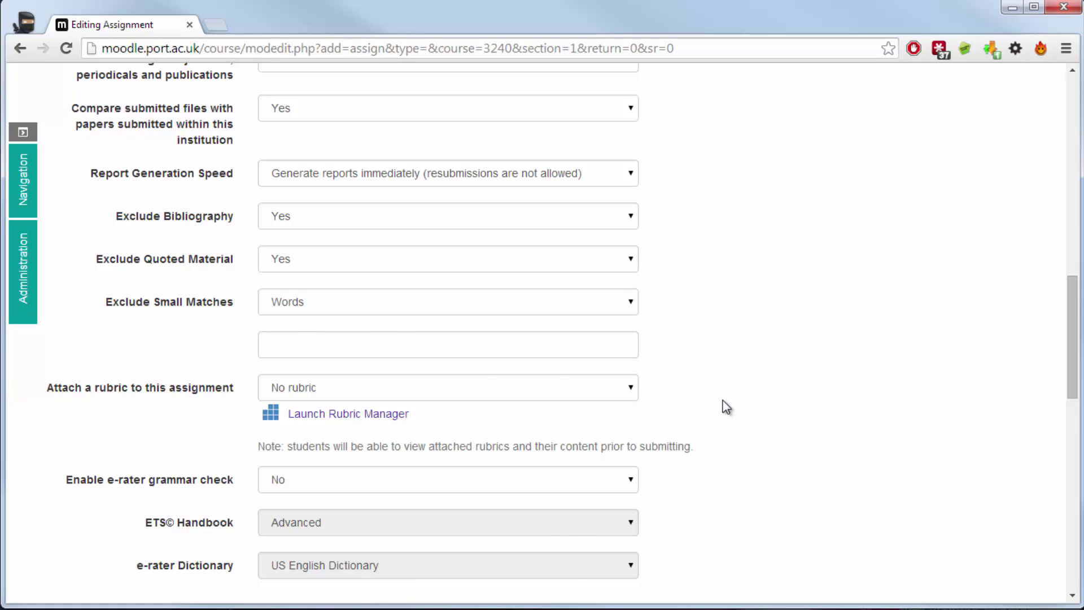
pyautogui.scroll(-7, 727, 410)
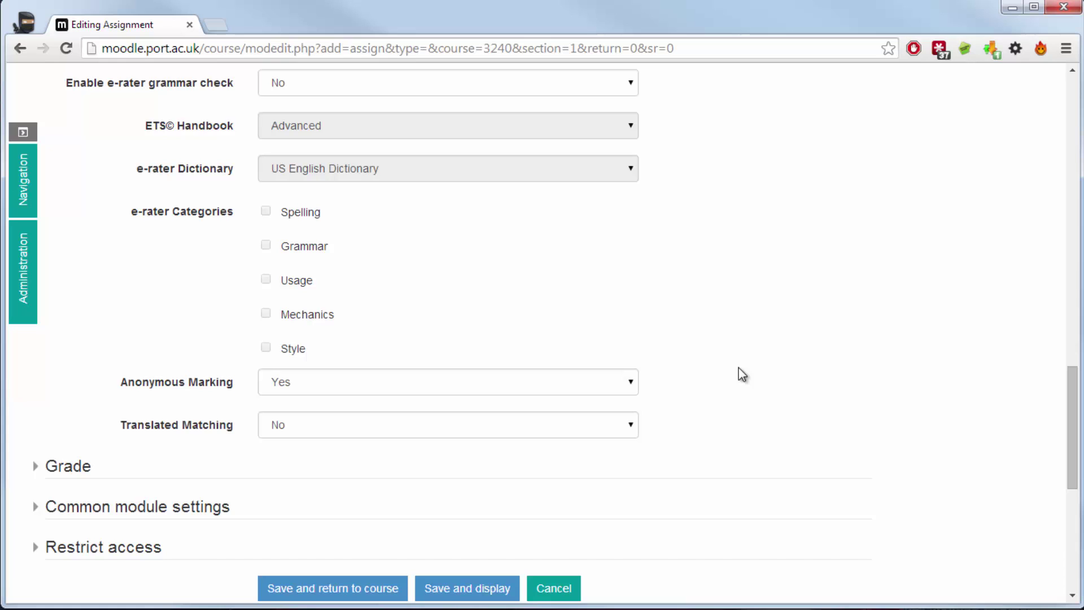
pyautogui.scroll(20, 742, 375)
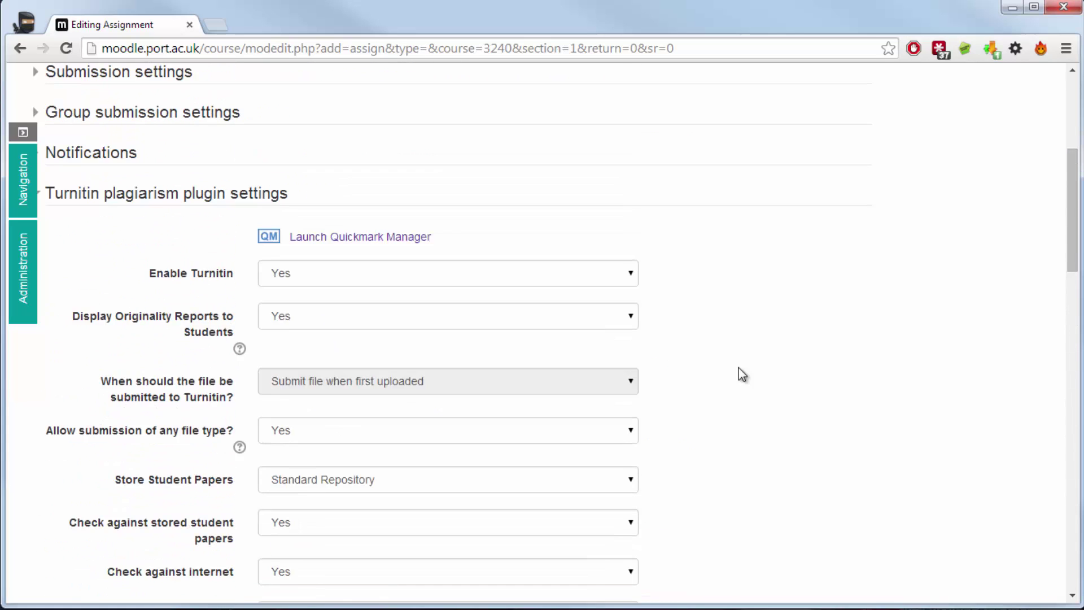
pyautogui.scroll(2, 742, 374)
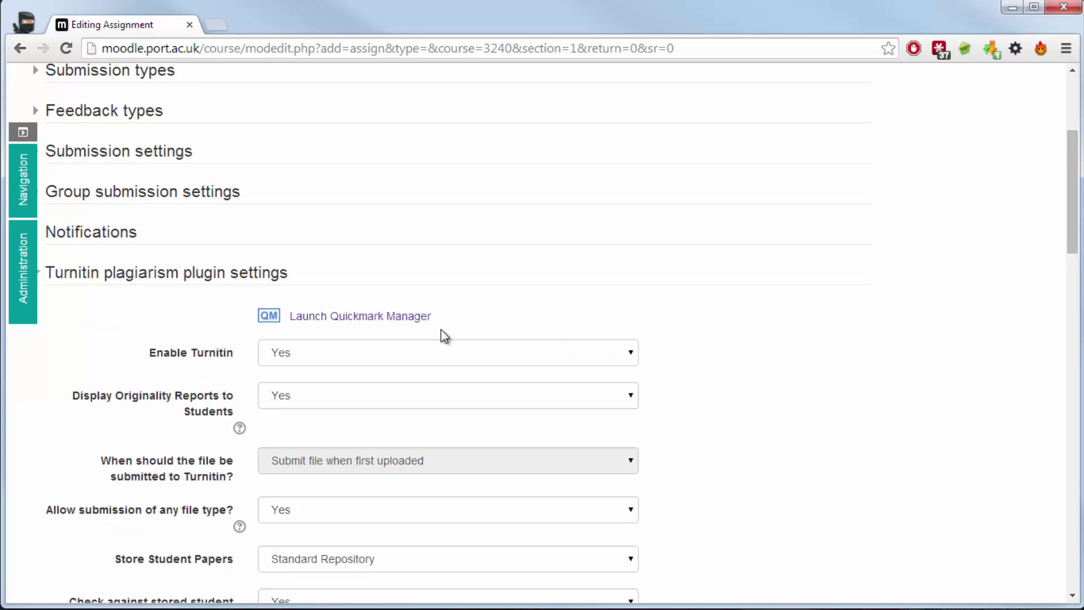
# - In Grade settings, keep grade type Point and Simple direct grading
pyautogui.click(275, 277)
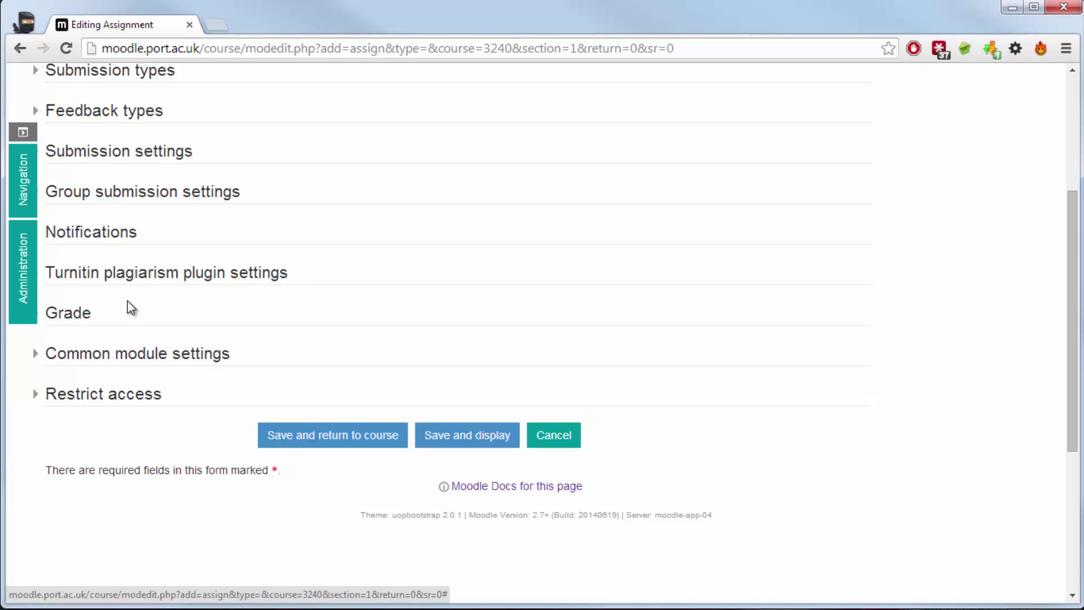
pyautogui.scroll(-1, 266, 312)
pyautogui.click(87, 236)
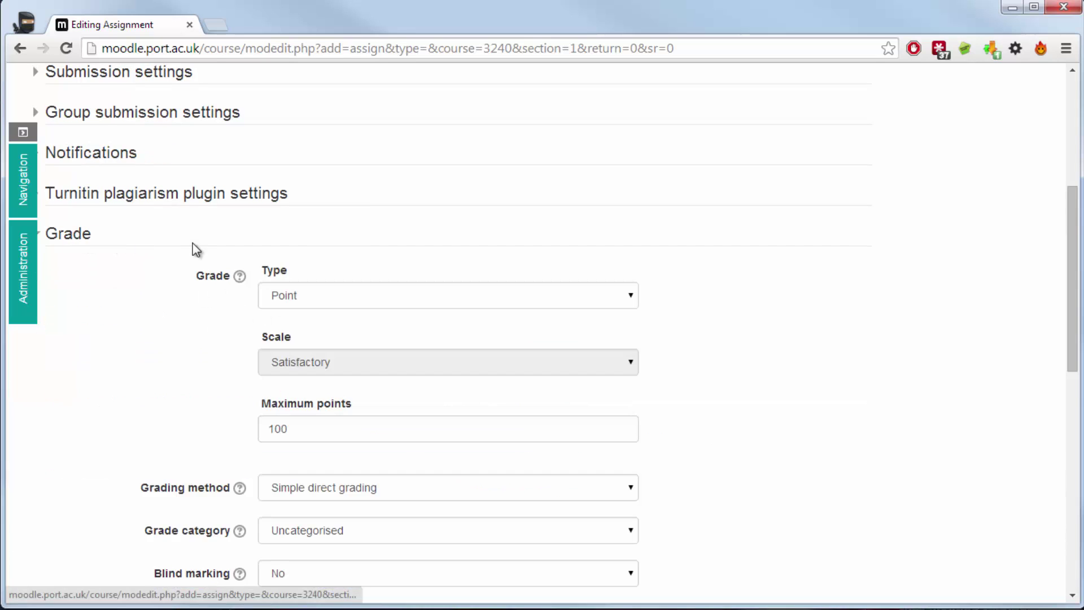
pyautogui.scroll(-1, 195, 255)
pyautogui.scroll(-1, 192, 260)
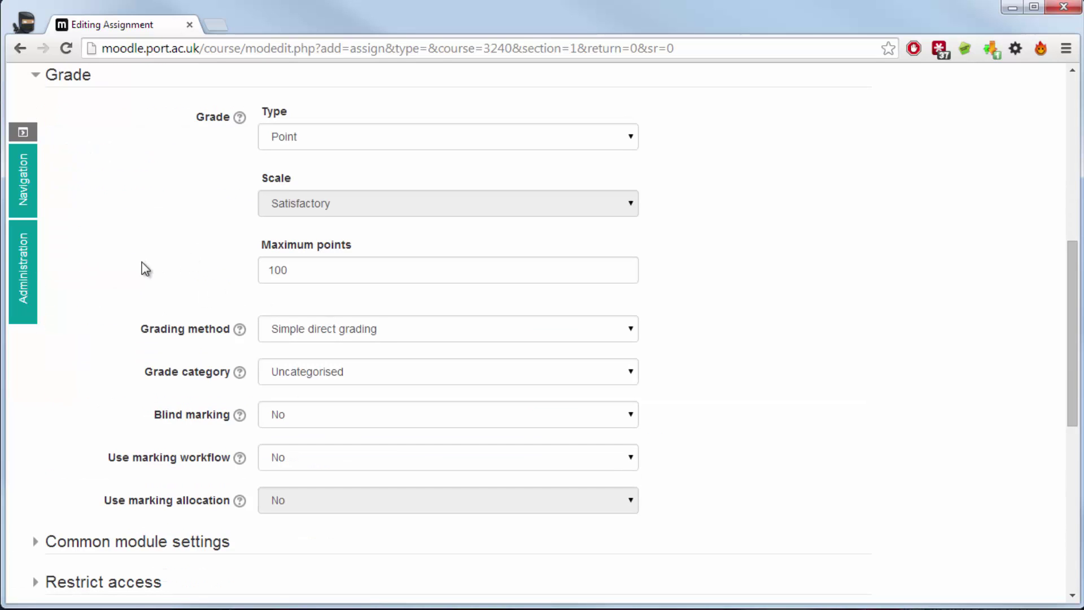
pyautogui.click(633, 140)
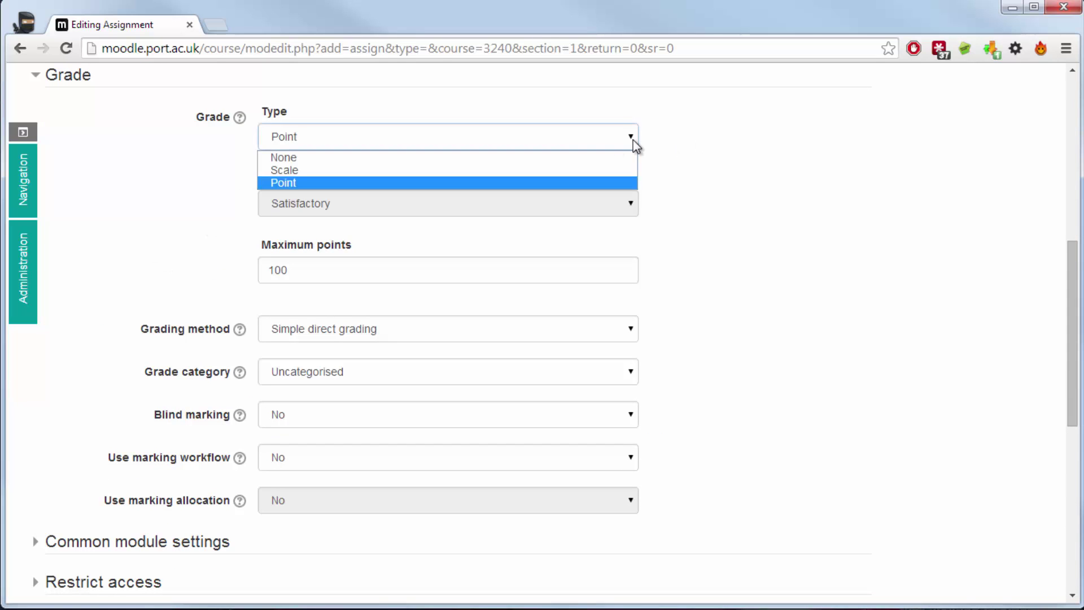
pyautogui.click(796, 170)
pyautogui.click(797, 169)
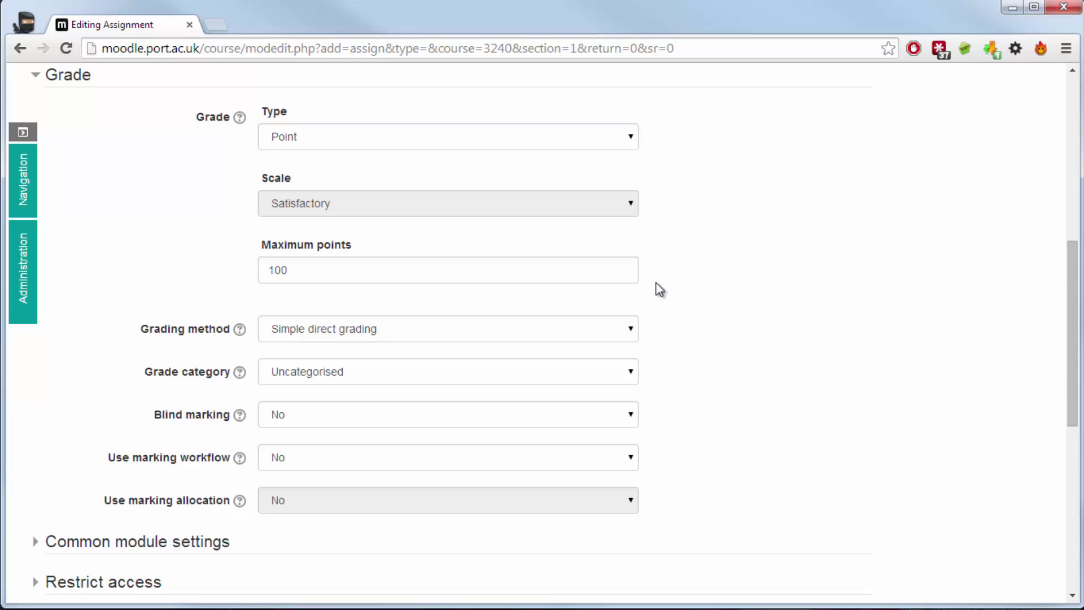
pyautogui.scroll(-2, 669, 283)
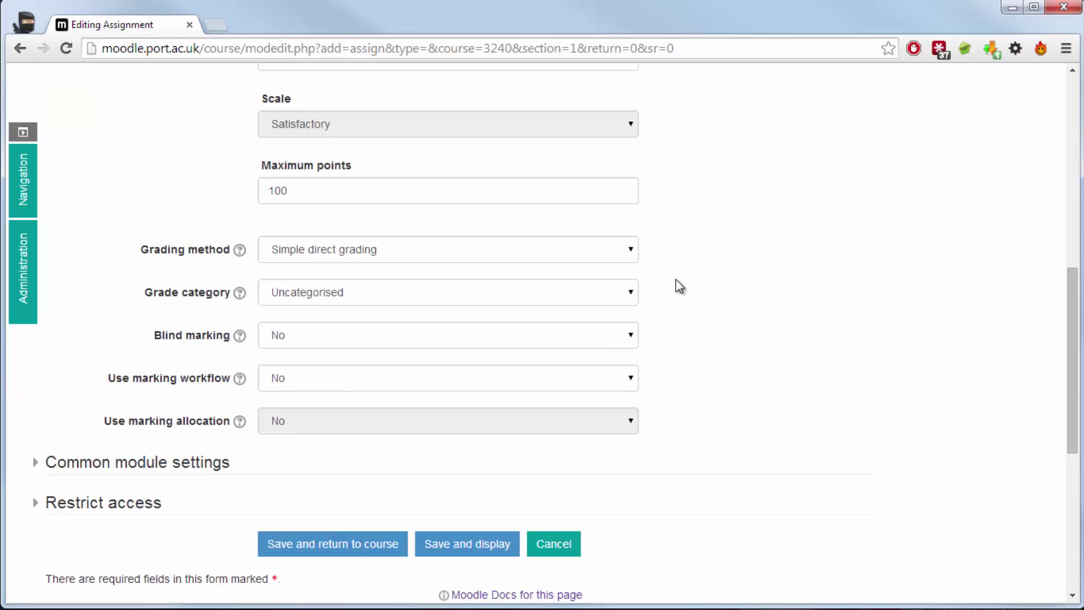
pyautogui.click(637, 257)
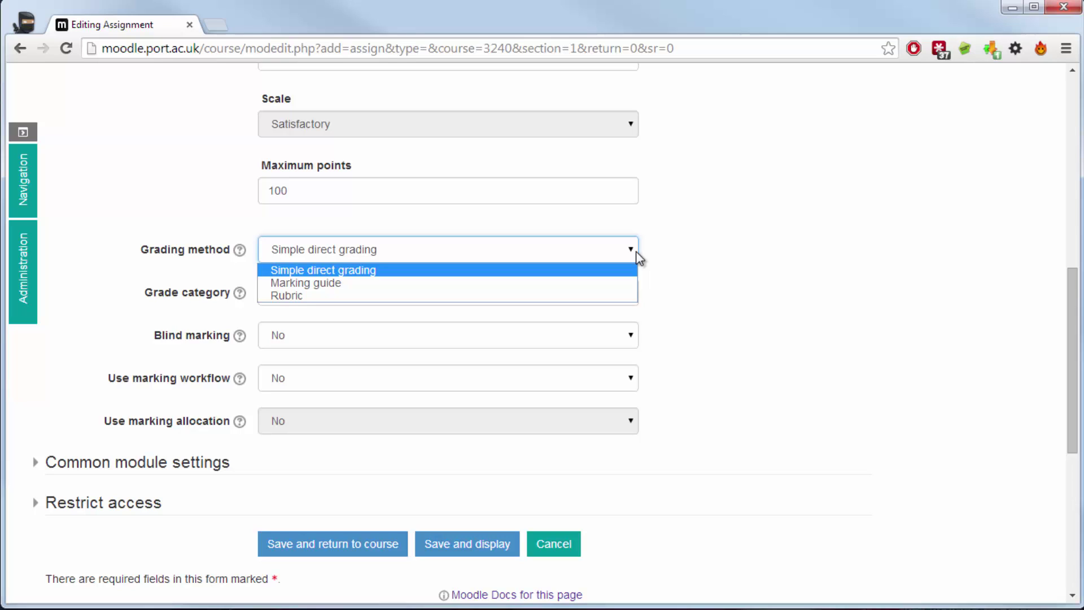
pyautogui.click(725, 251)
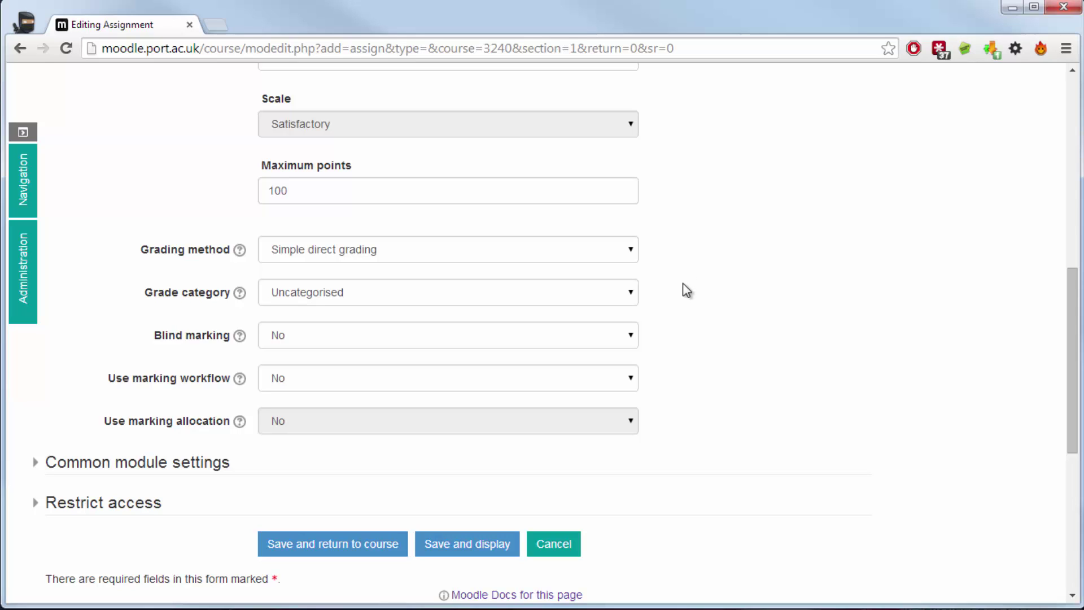
# - Set Blind marking, Use marking workflow and Use marking allocation to Yes
pyautogui.click(624, 338)
pyautogui.click(619, 368)
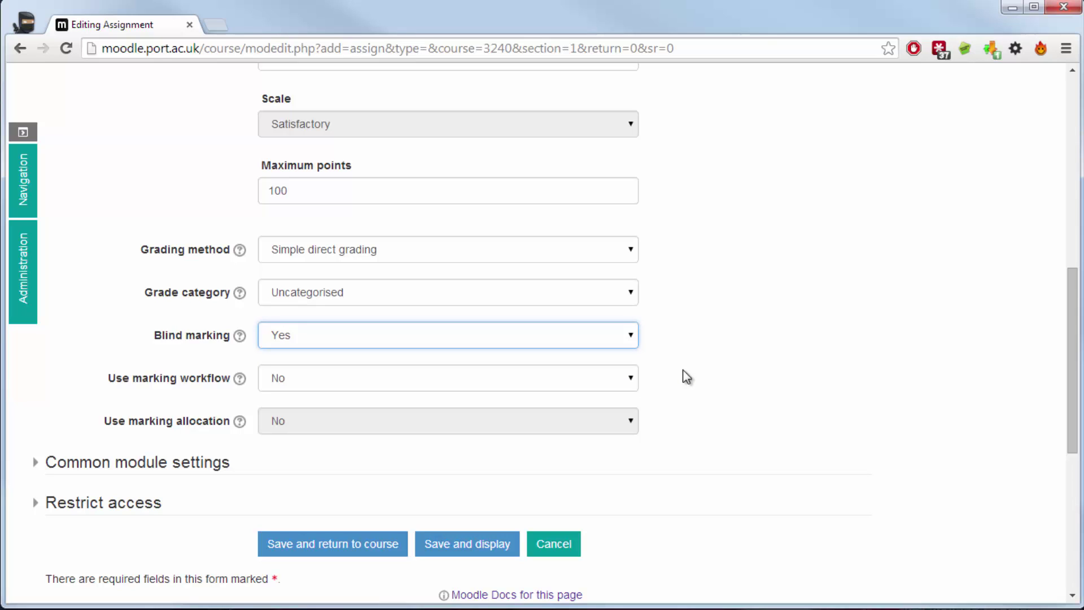
pyautogui.click(630, 377)
pyautogui.click(612, 412)
pyautogui.click(637, 423)
pyautogui.click(603, 454)
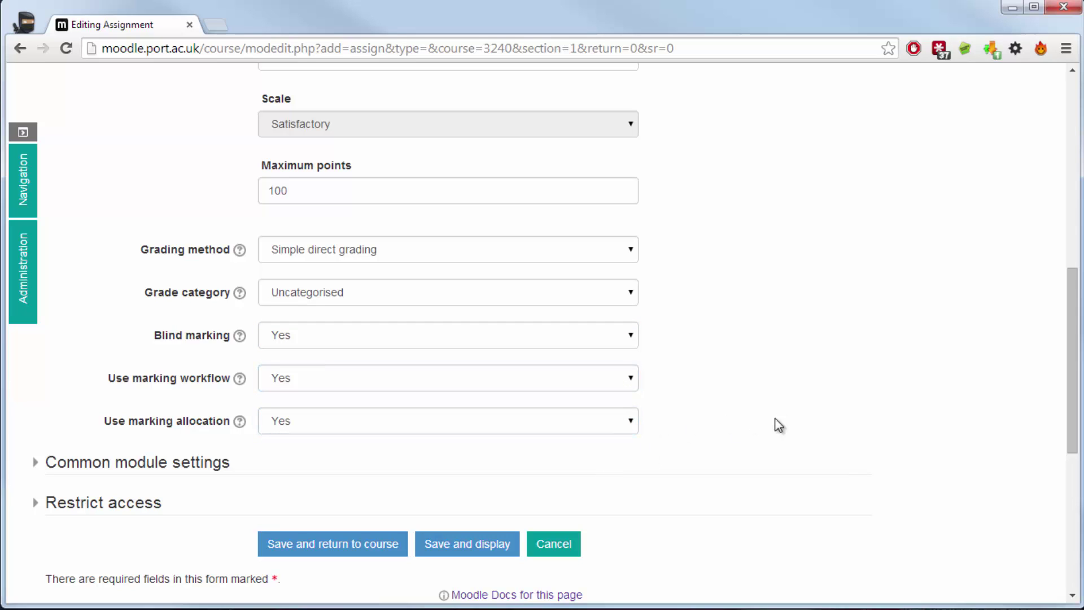
pyautogui.scroll(4, 780, 424)
# - Keep the assignment's visibility at Show in Common module settings
pyautogui.click(77, 237)
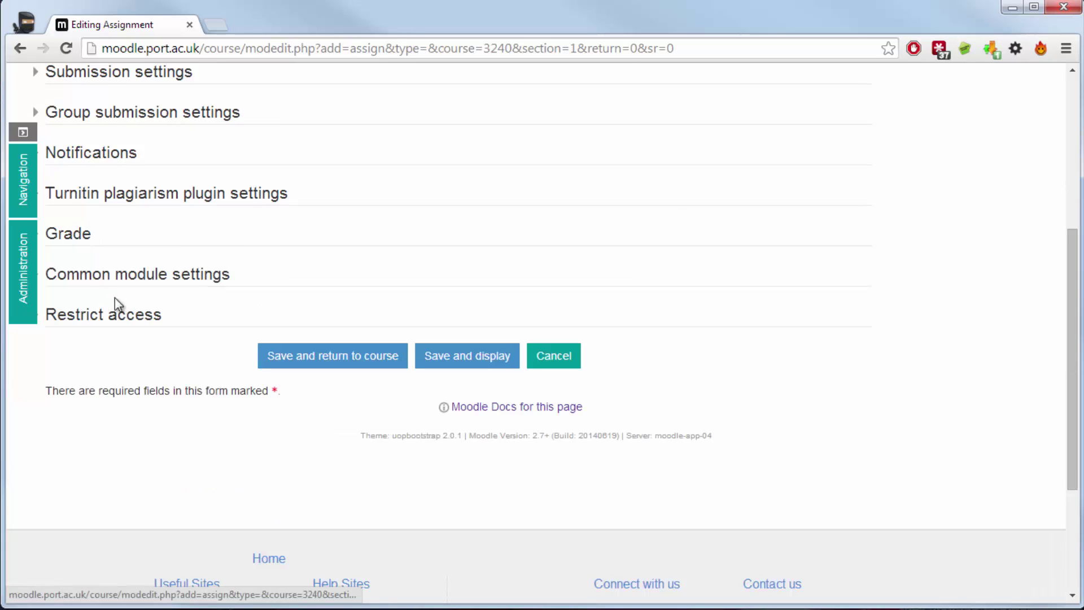
pyautogui.click(198, 273)
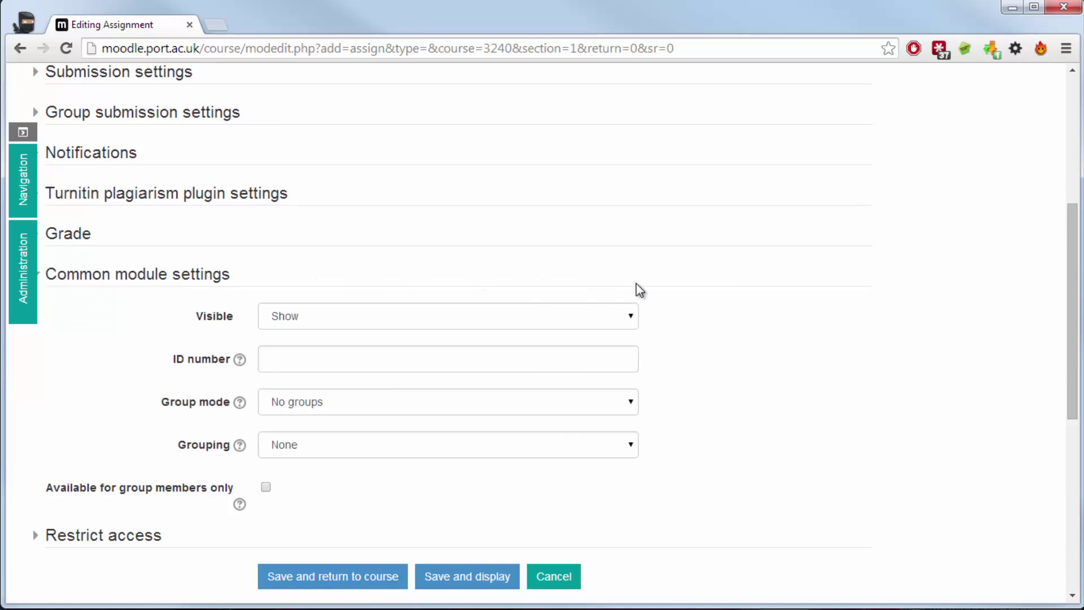
pyautogui.click(629, 312)
pyautogui.click(629, 312)
pyautogui.click(777, 316)
pyautogui.click(86, 284)
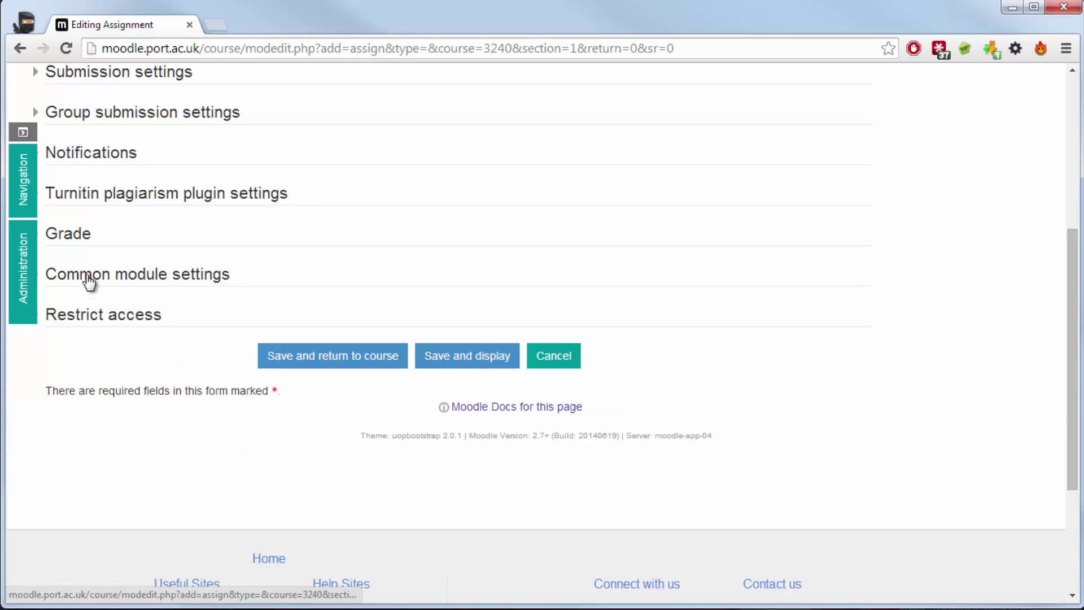
# - Leave access unrestricted and save the assignment, returning to the course
pyautogui.click(90, 319)
pyautogui.scroll(-2, 180, 334)
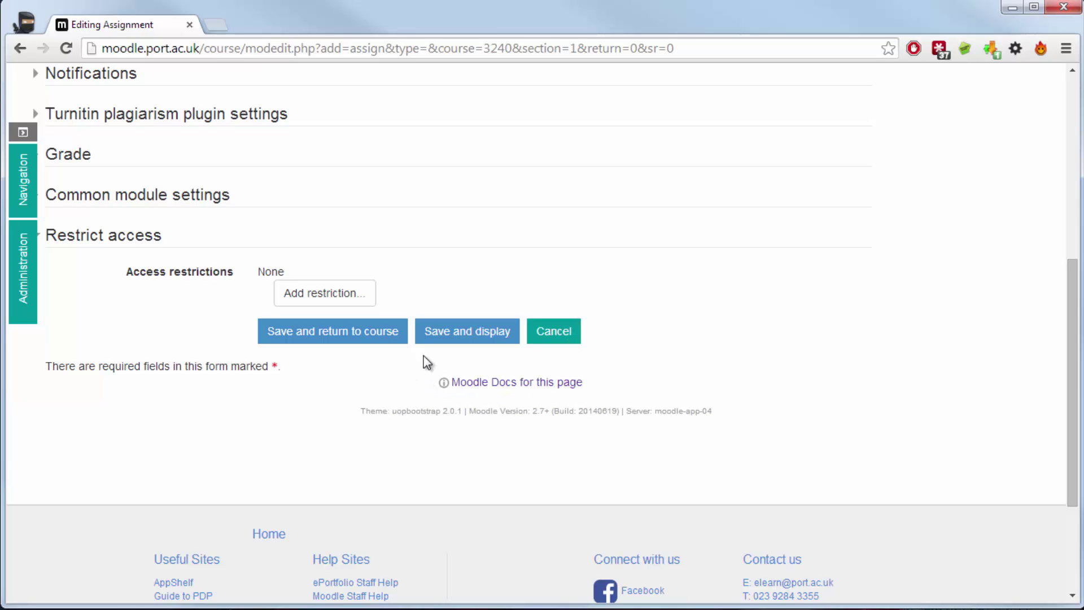
pyautogui.click(387, 334)
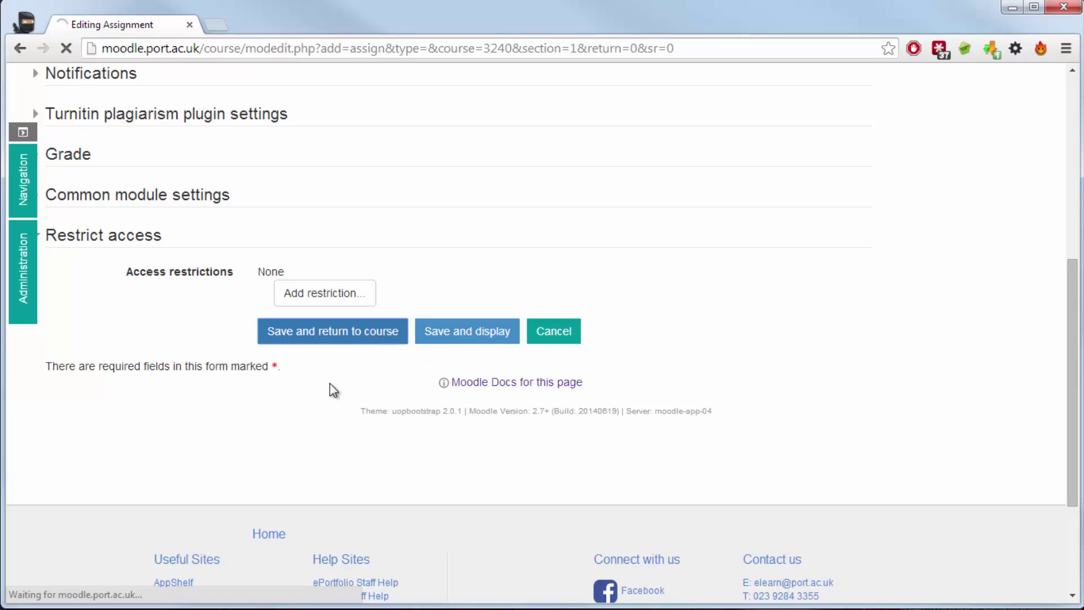